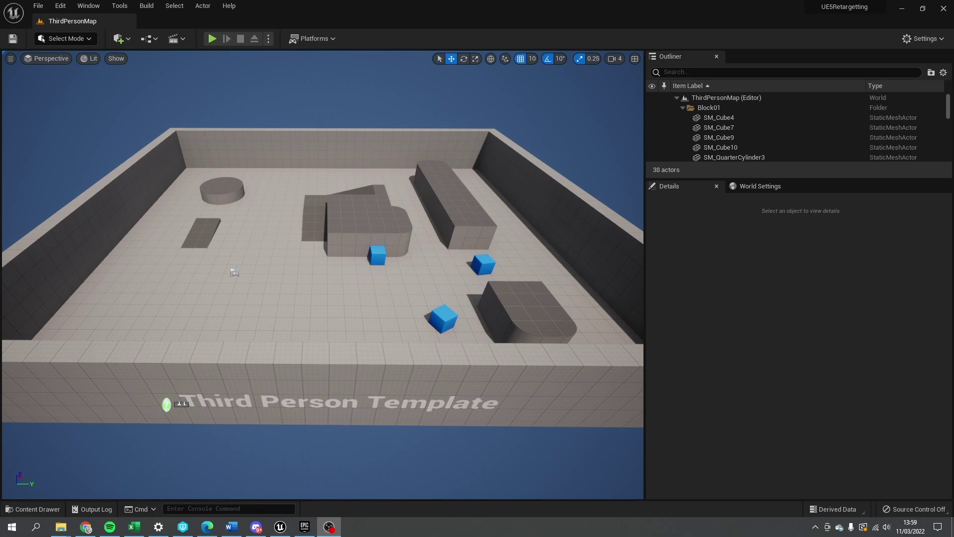
Open the SK_Man_Full_04 character mesh and view its bone hierarchy.
mouse_move(323, 273)
right_down()
mouse_move(278, 248)
mouse_move(323, 274)
right_up()
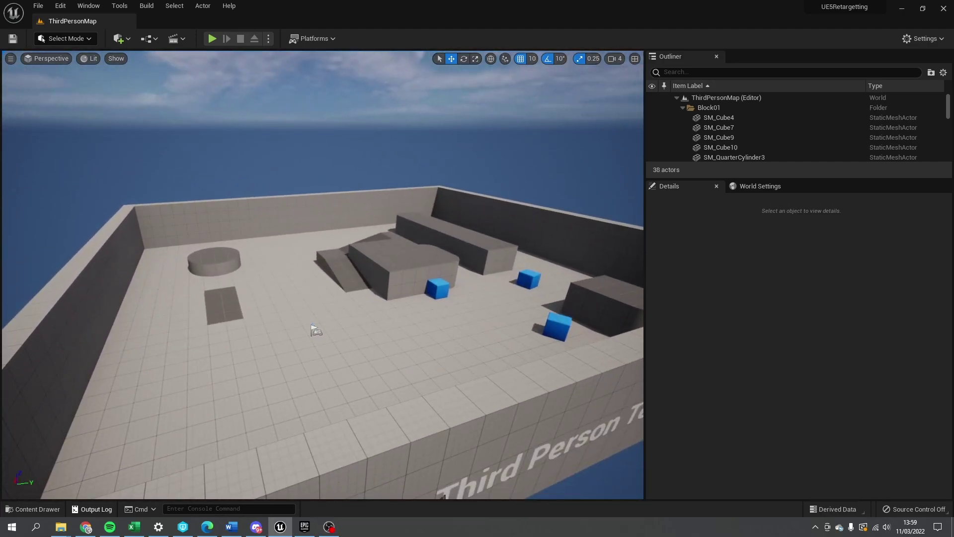
click(32, 510)
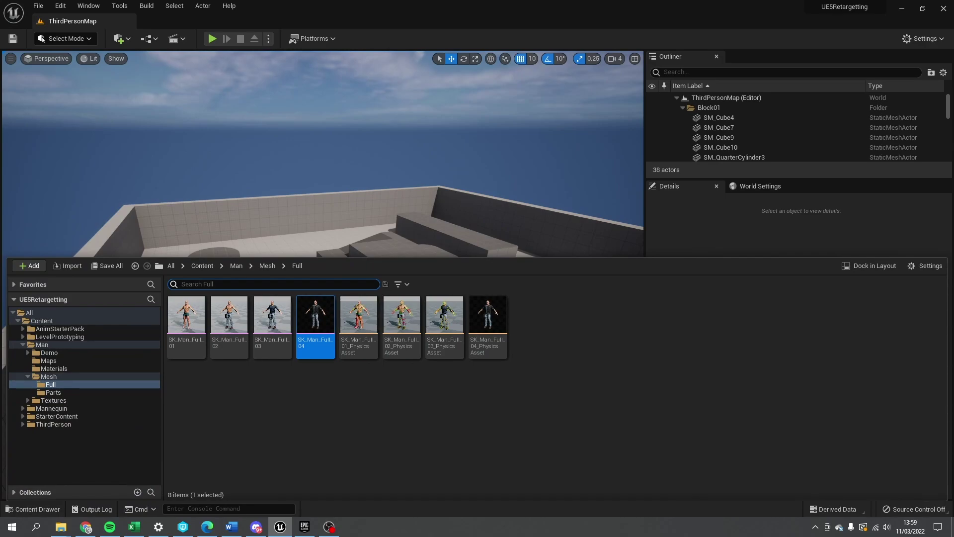
double_click(317, 314)
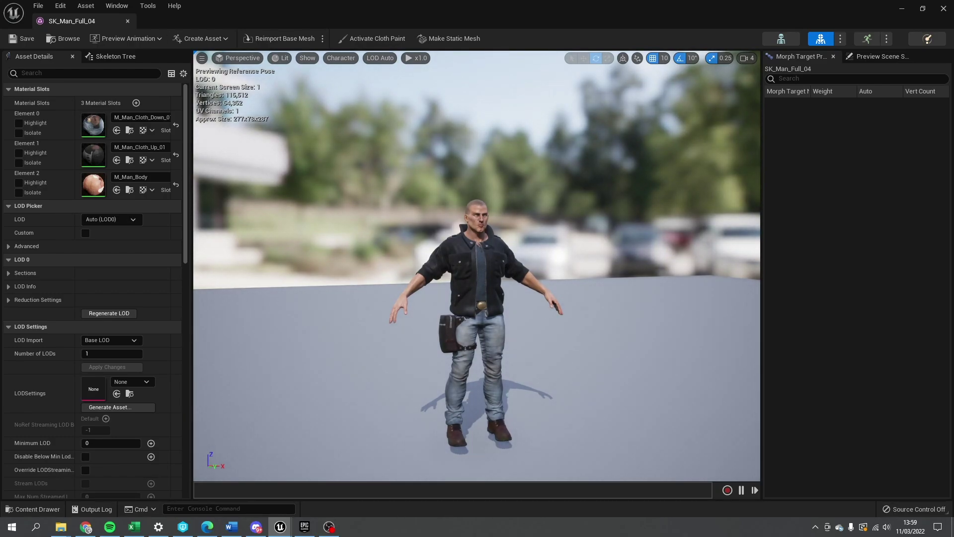
click(116, 56)
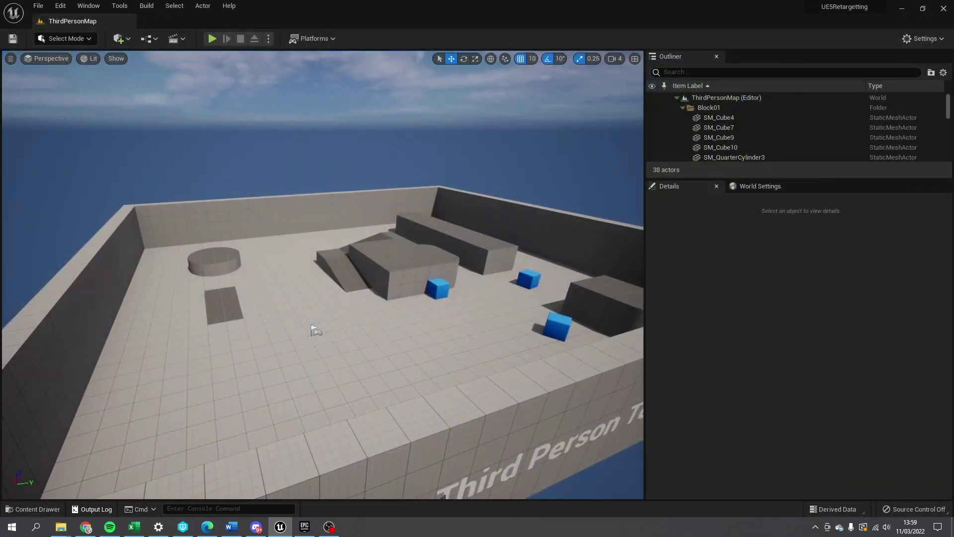
Browse the AnimStarterPack animations folder, then return to the top-level Content folder.
click(33, 509)
click(202, 265)
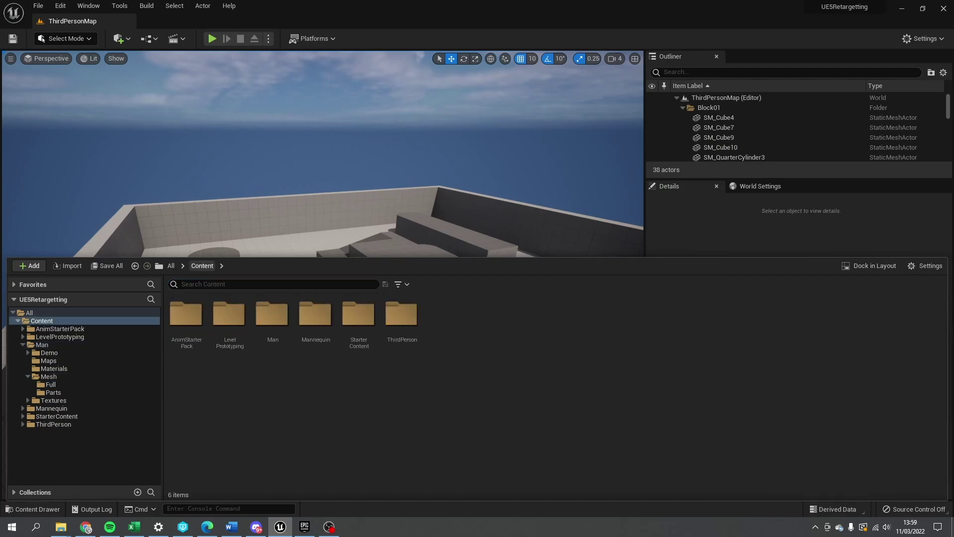
double_click(187, 315)
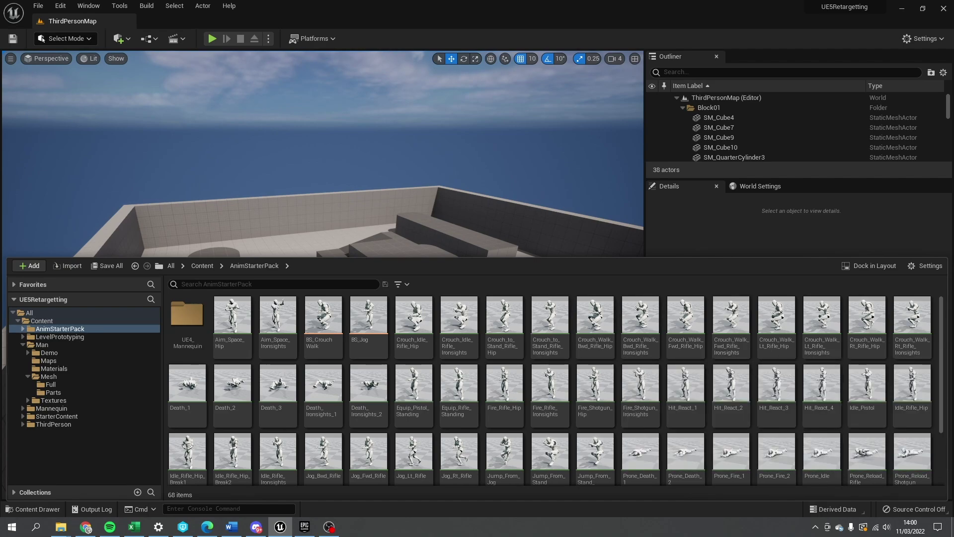
click(202, 266)
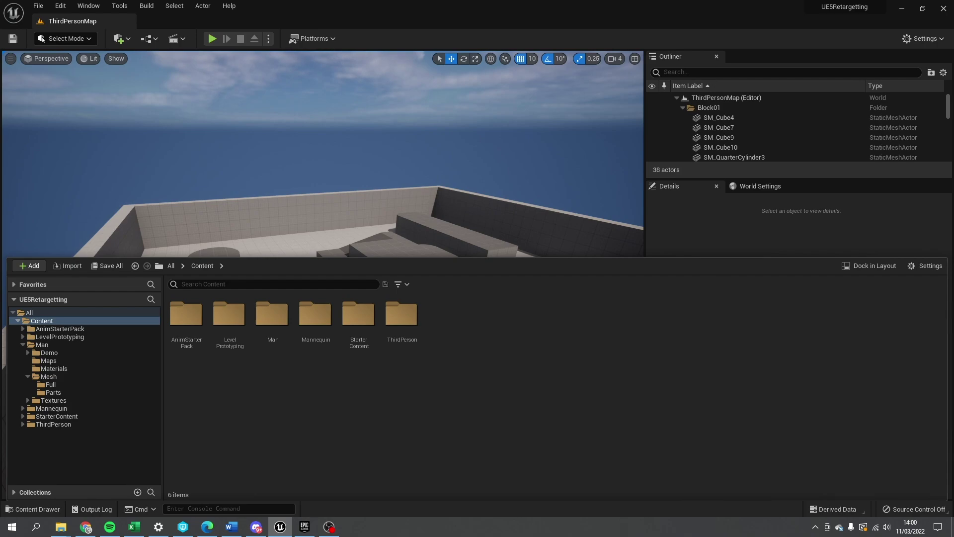
Open SK_Man_Full_04 from Man > Mesh > Full and inspect its UE4_Mannequin_Skeleton.
double_click(272, 316)
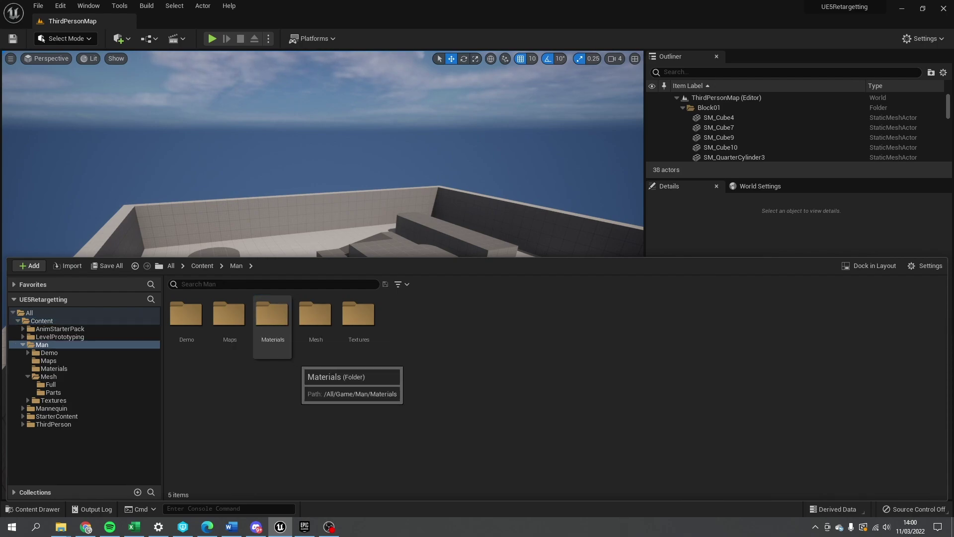
double_click(315, 318)
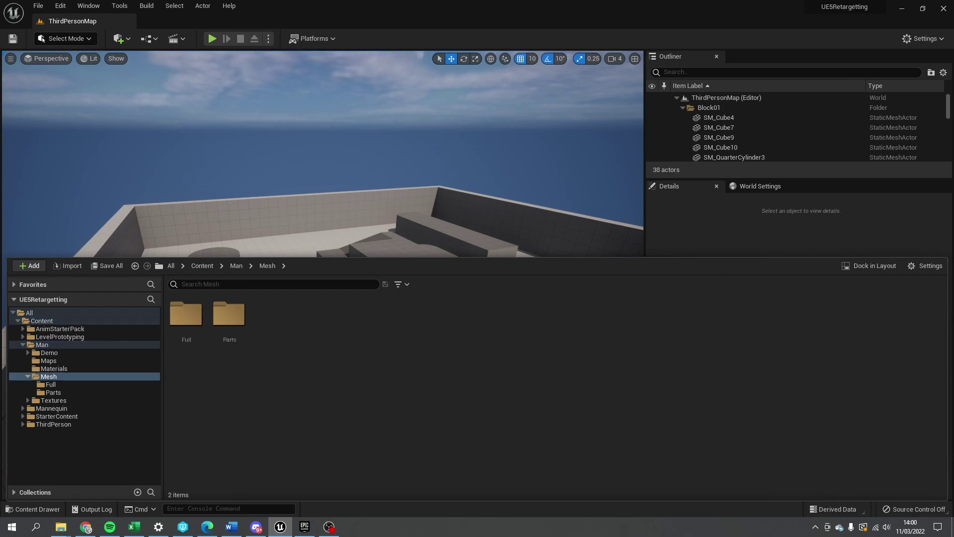
double_click(185, 314)
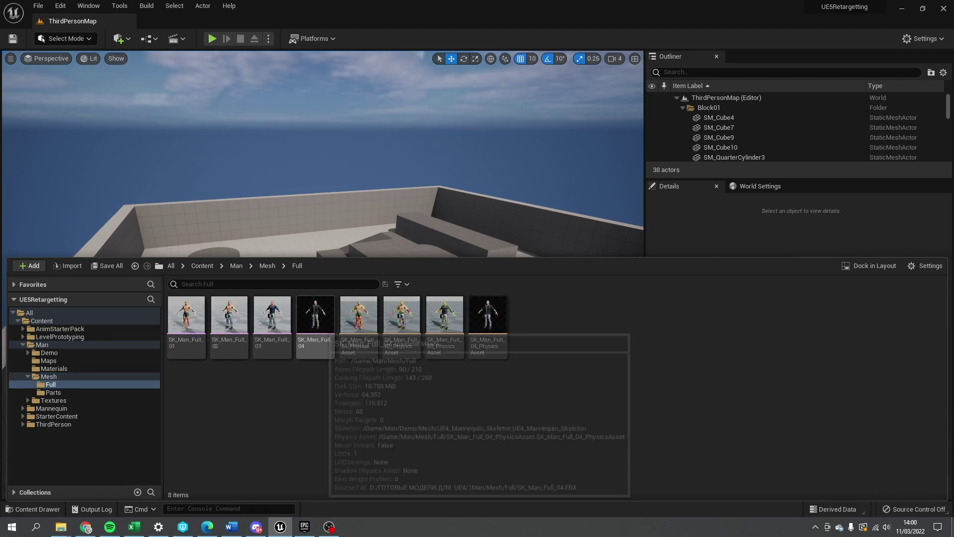
double_click(315, 318)
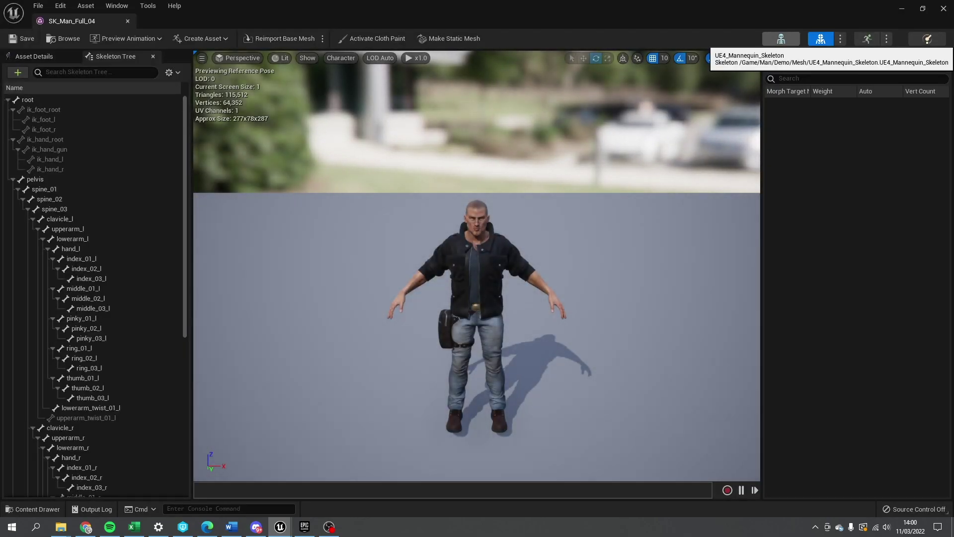
click(781, 39)
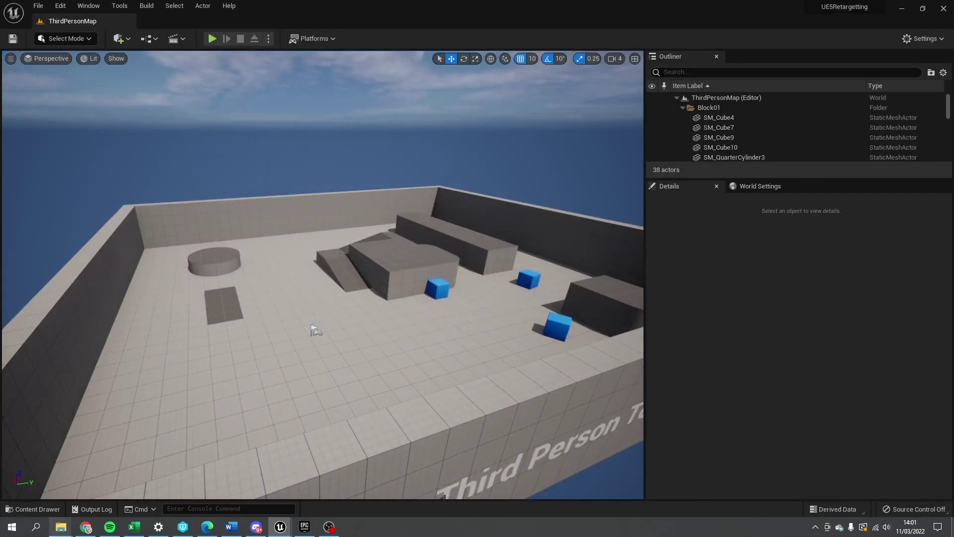
Navigate the content browser to the Man/Demo/Mesh folder.
click(33, 509)
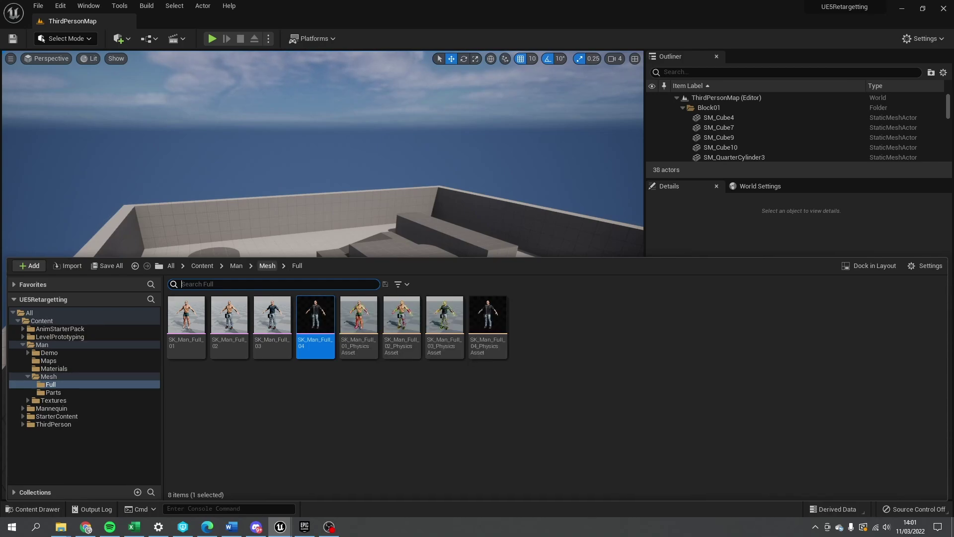
click(268, 265)
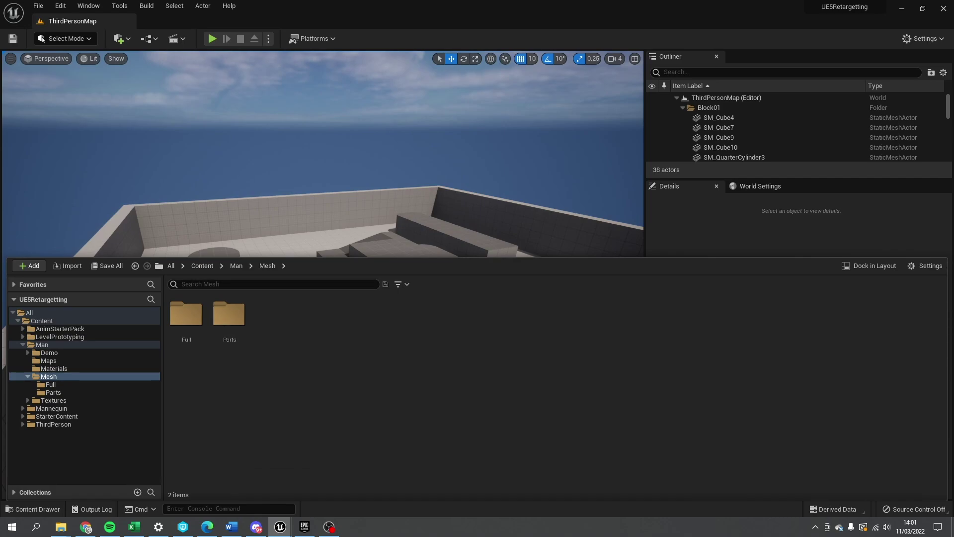
click(236, 265)
double_click(186, 314)
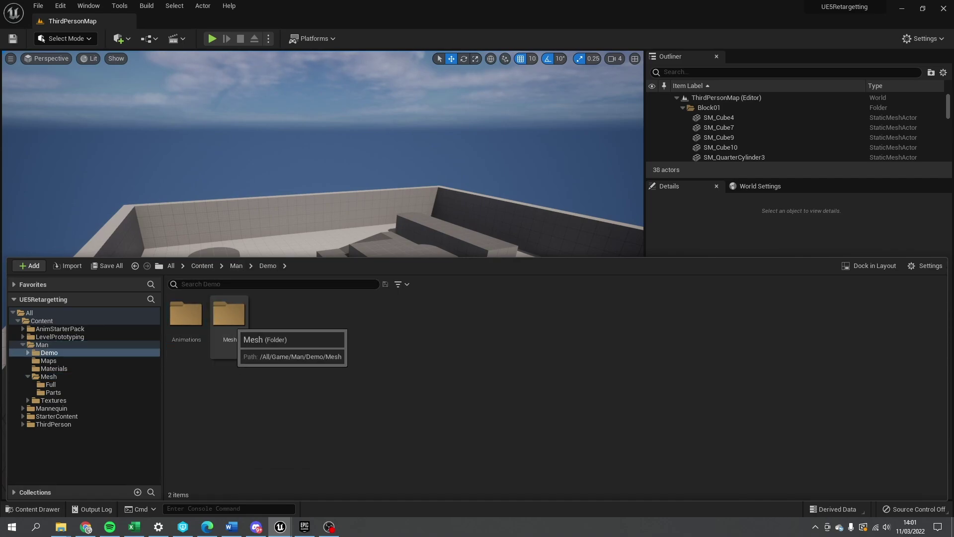
double_click(228, 314)
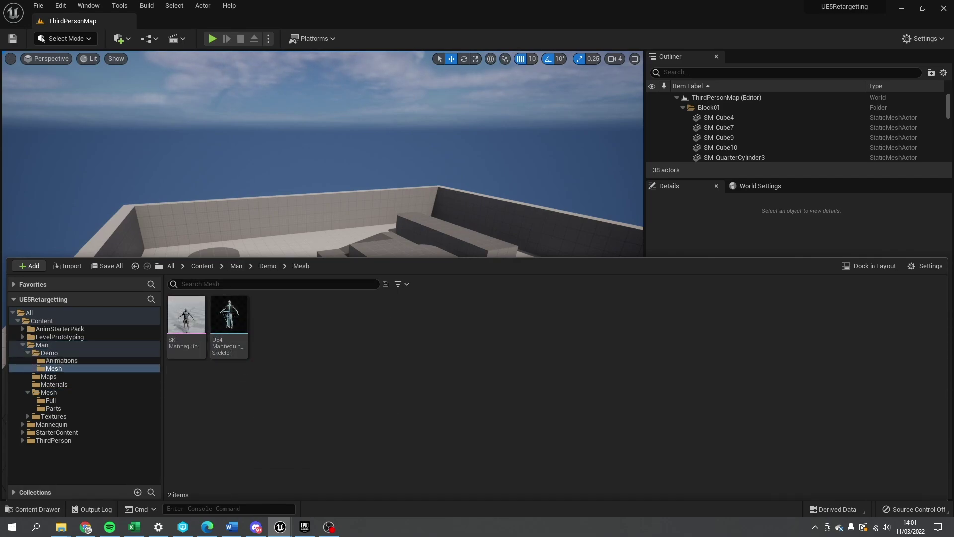
Create an IK Rig based on SK_Man_Full_04 and name it Man_IKRig.
right_click(282, 348)
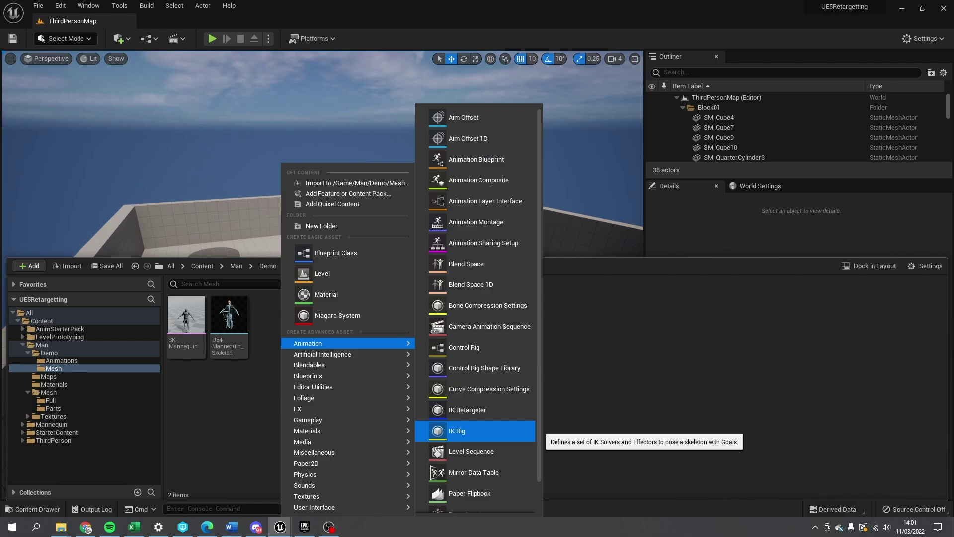
click(458, 430)
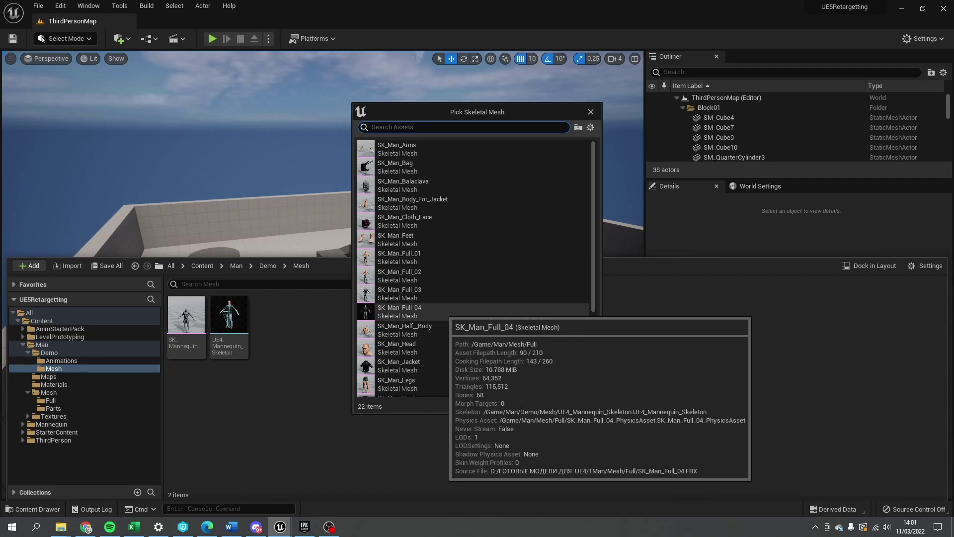
click(423, 312)
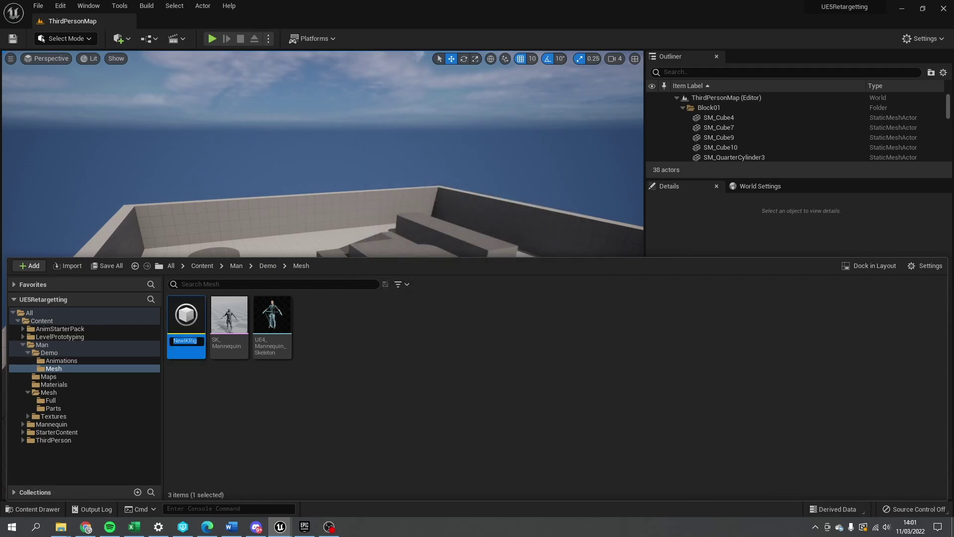
text(Man_IKRig)
key(Return)
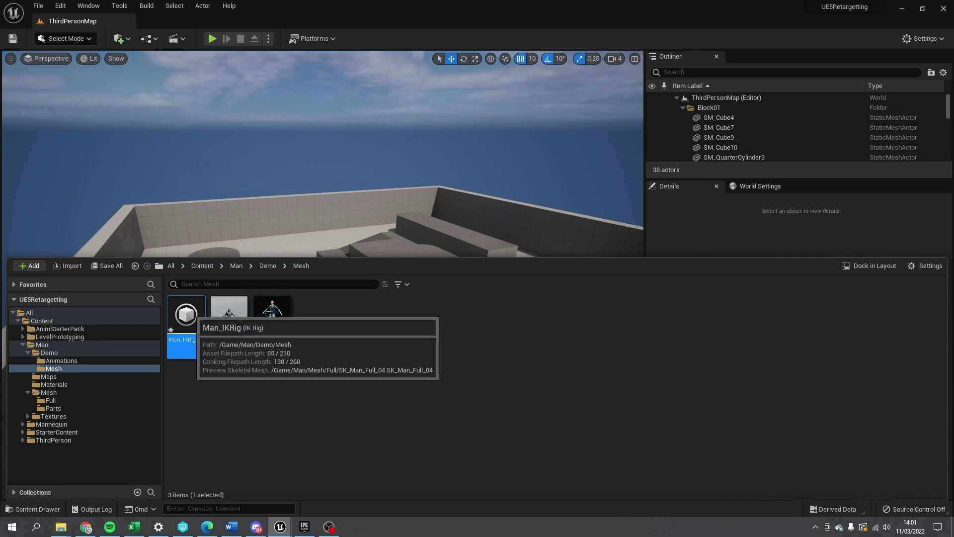
Open Man_IKRig in the IK Rig editor and orbit the preview to a side view.
double_click(185, 313)
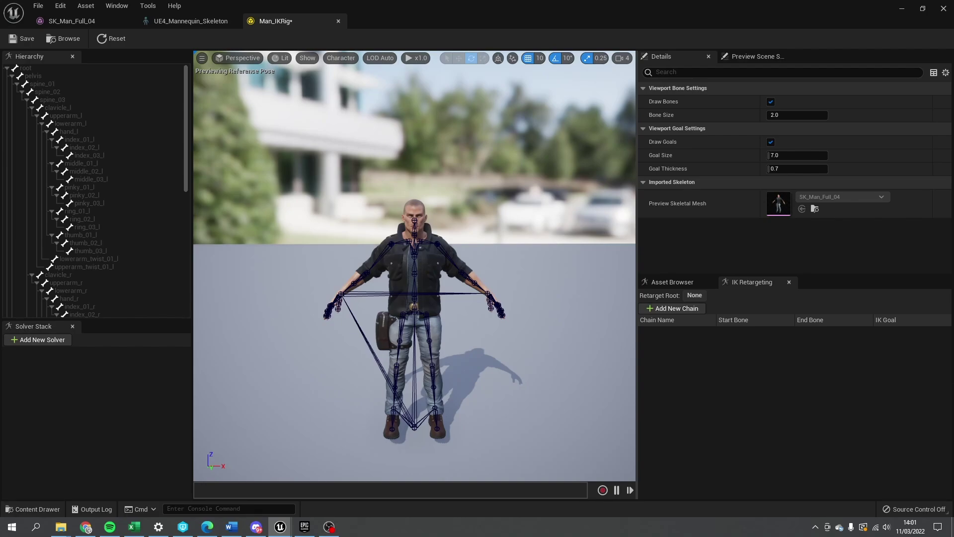
drag(497, 373, 447, 373)
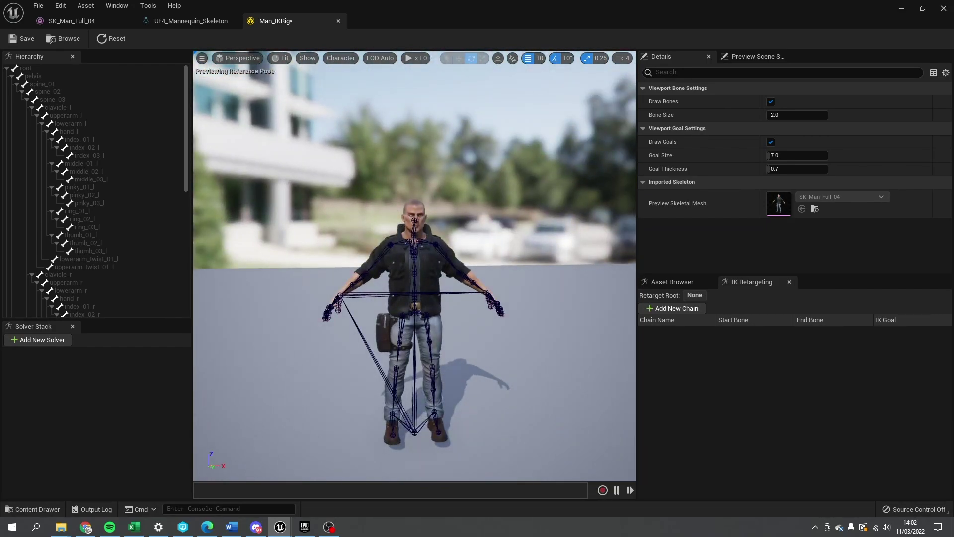
click(191, 21)
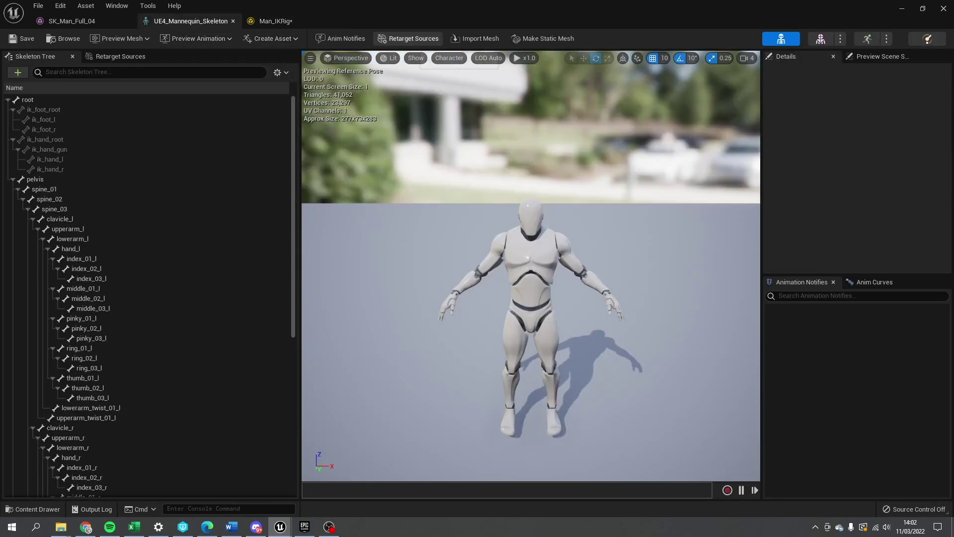
click(410, 39)
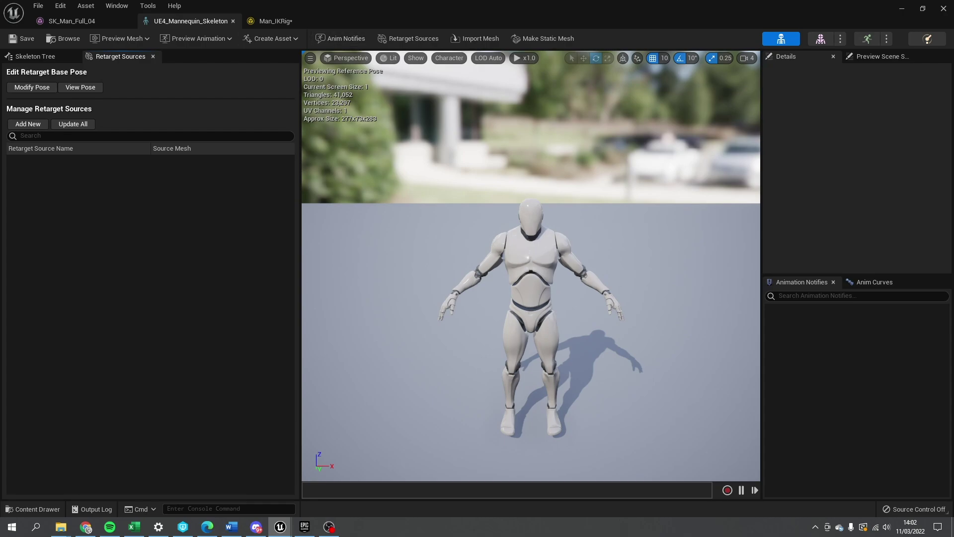
click(276, 20)
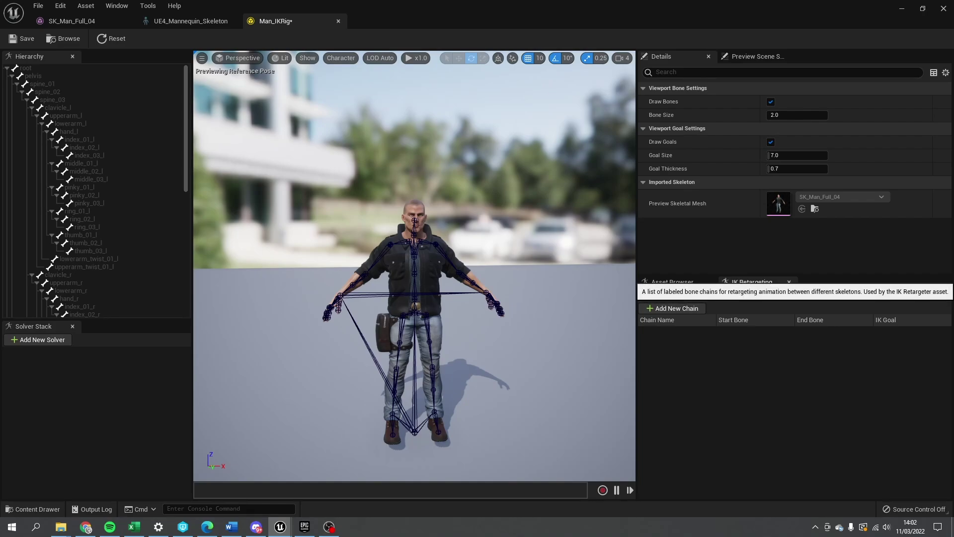
Switch between the animation asset list and the IK Retargeting chain panel.
click(672, 281)
click(752, 282)
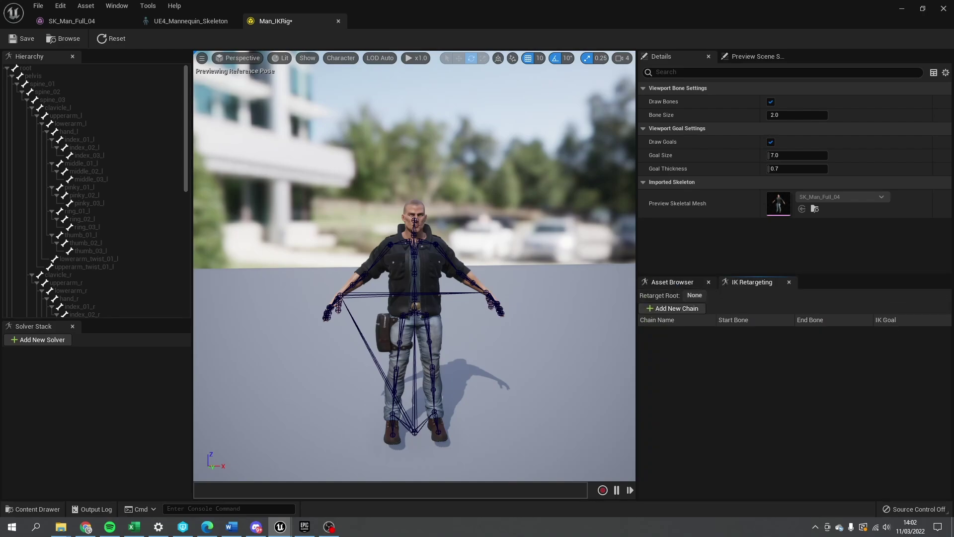
click(672, 282)
click(752, 282)
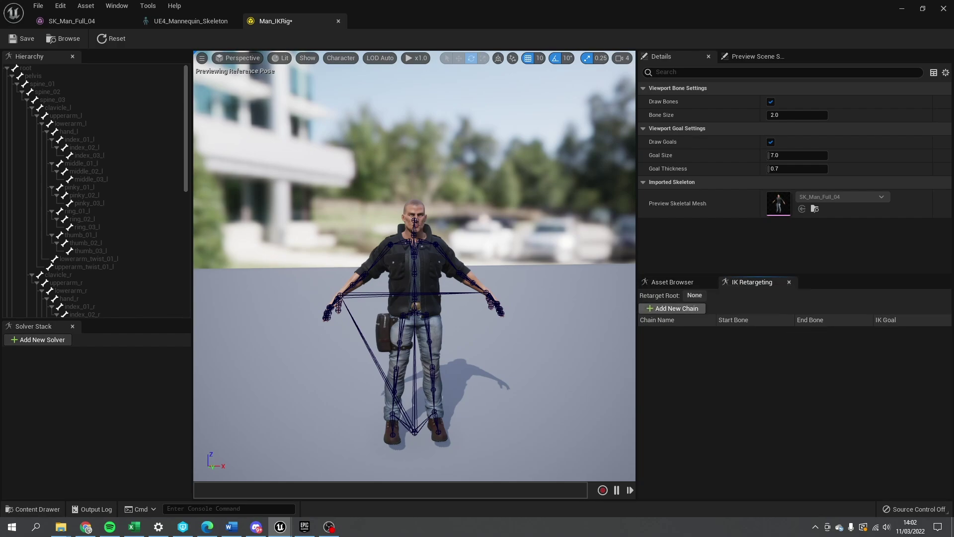
click(672, 281)
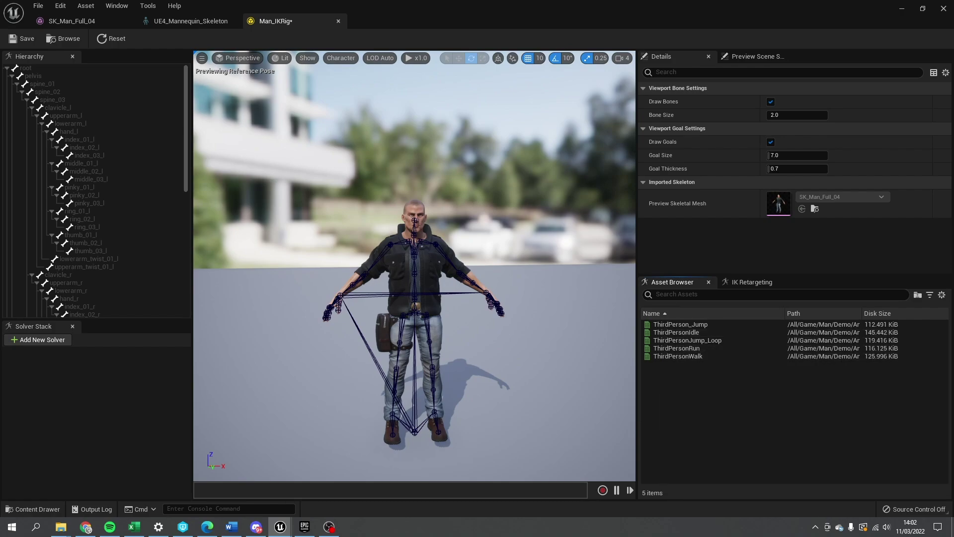
click(752, 282)
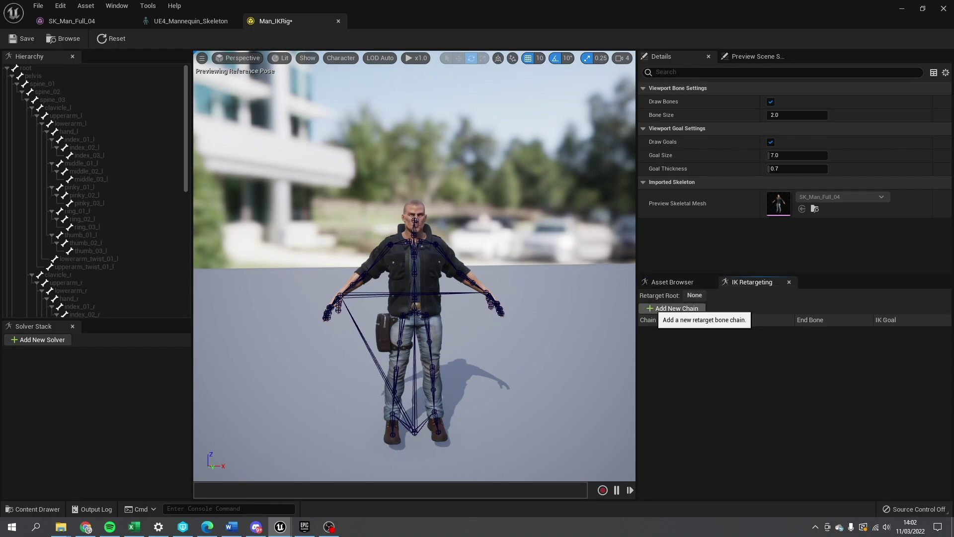
Add a retarget chain named head running from neck_01 to head.
click(677, 309)
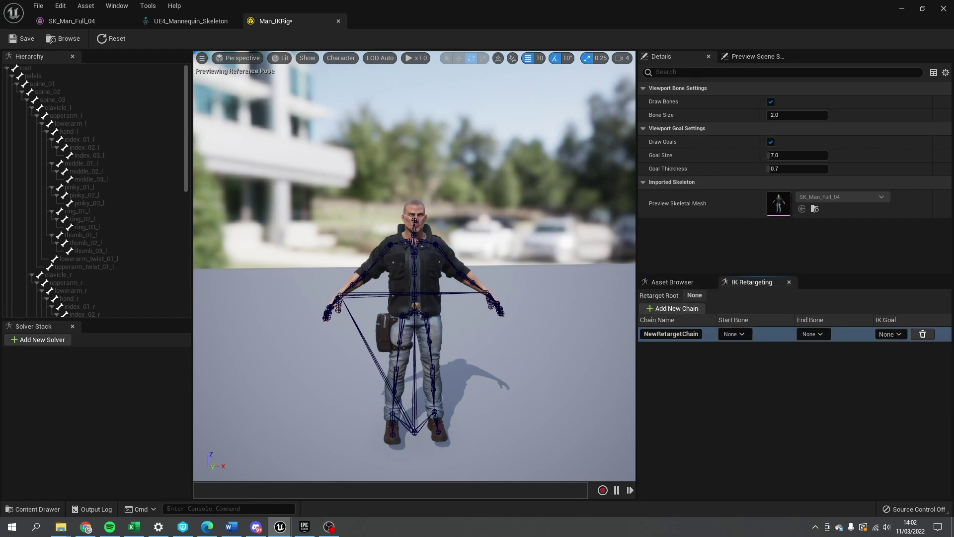
click(671, 334)
text(head)
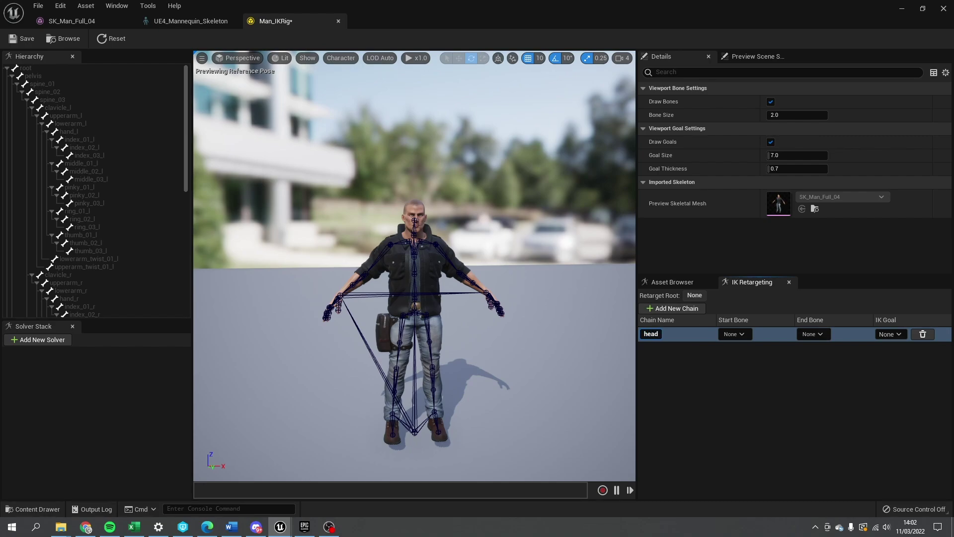
key(Return)
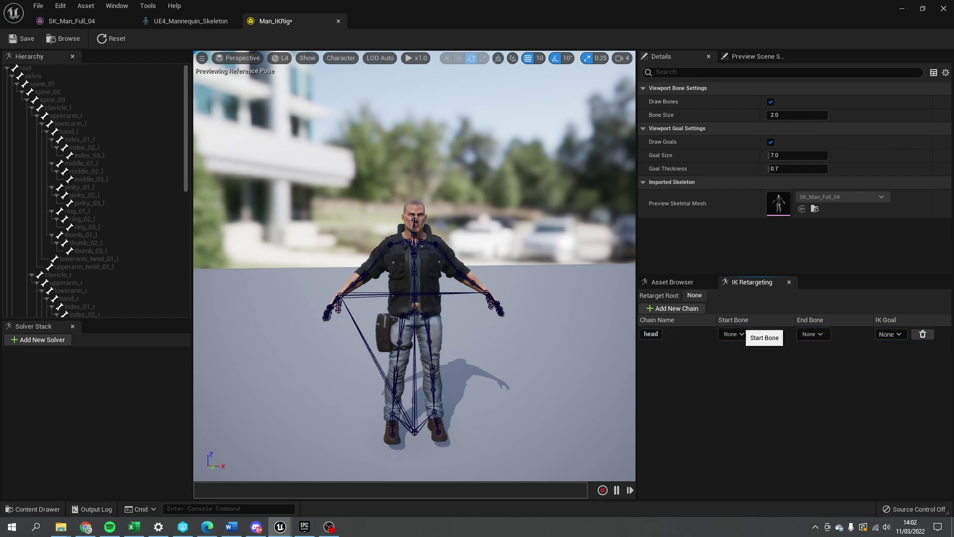
click(735, 334)
scroll(793, 261, down, 5)
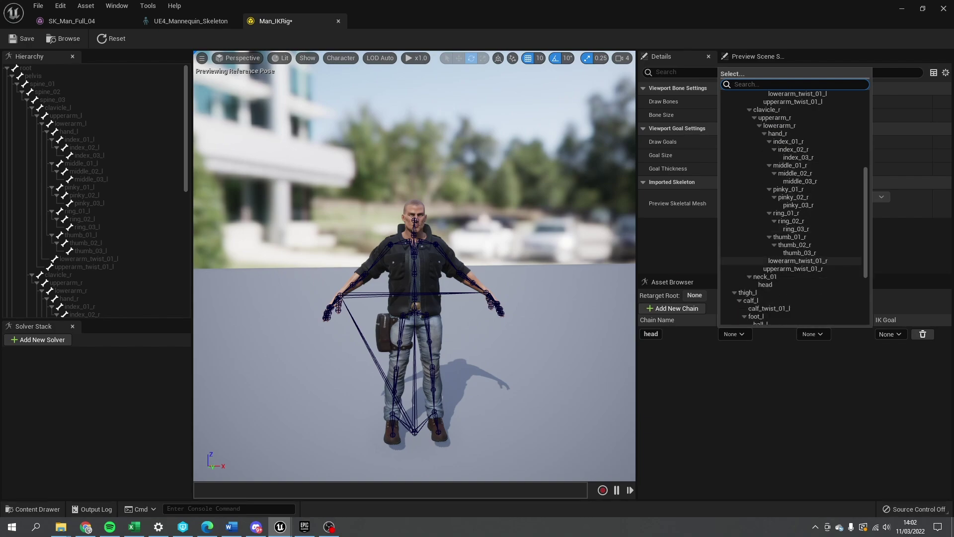
click(765, 213)
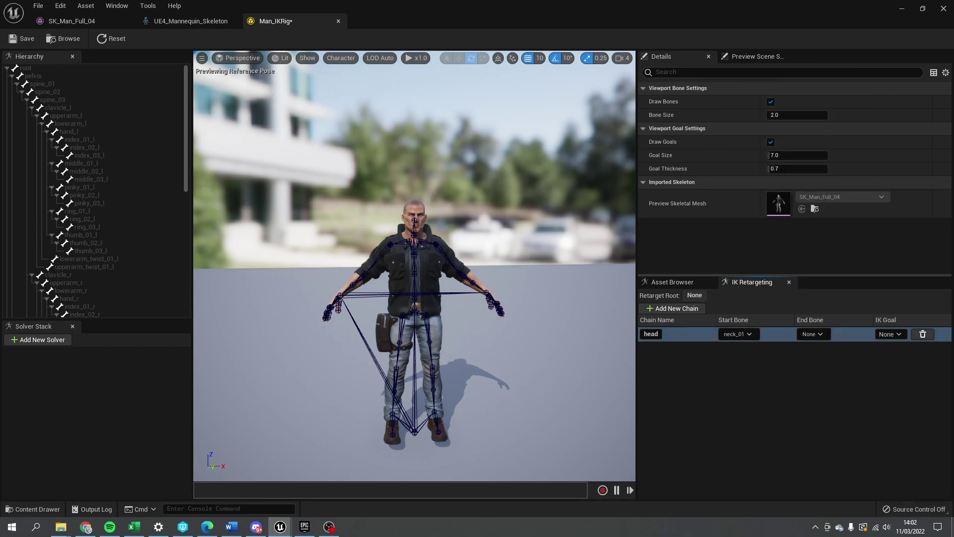
click(811, 334)
scroll(870, 208, down, 5)
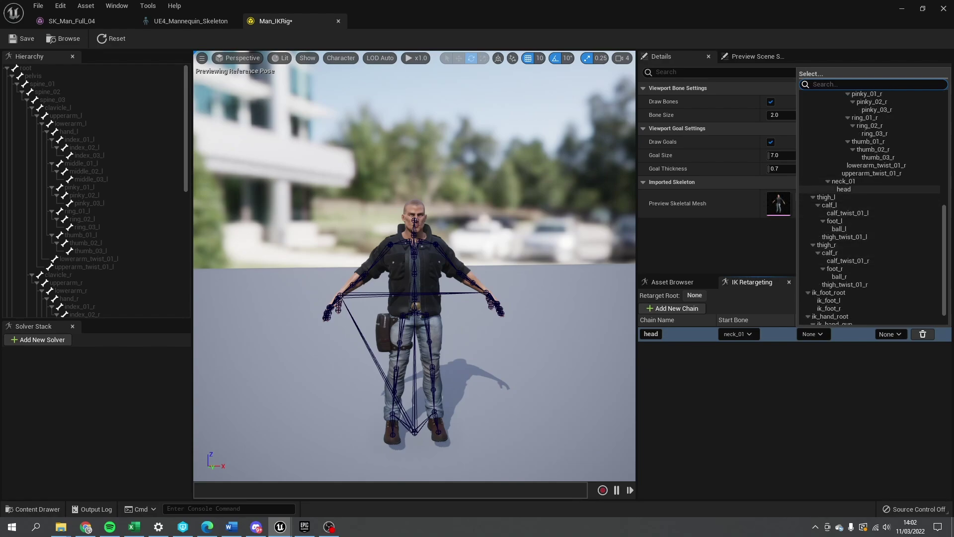
click(844, 189)
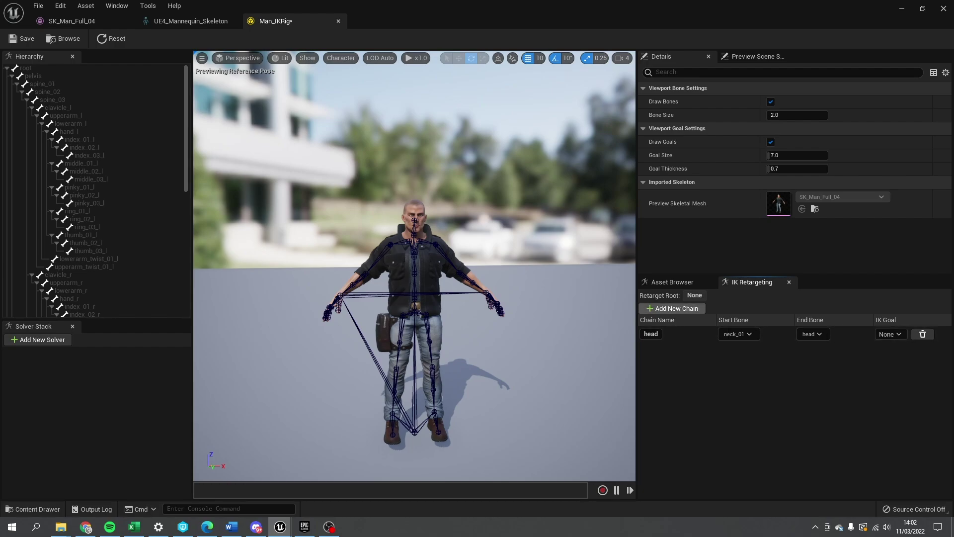
Add an arm_l chain from clavicle_l to hand_l.
click(676, 309)
double_click(671, 348)
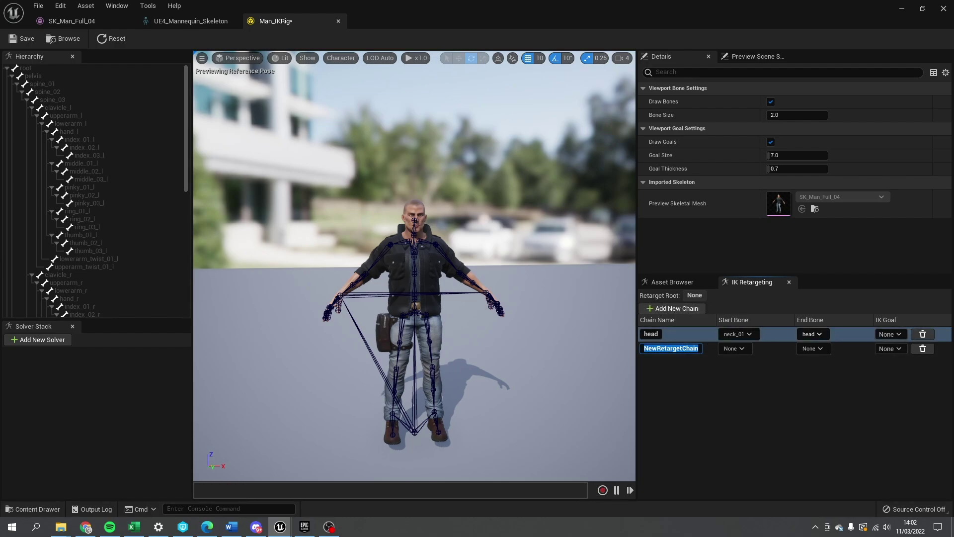
text(arm)
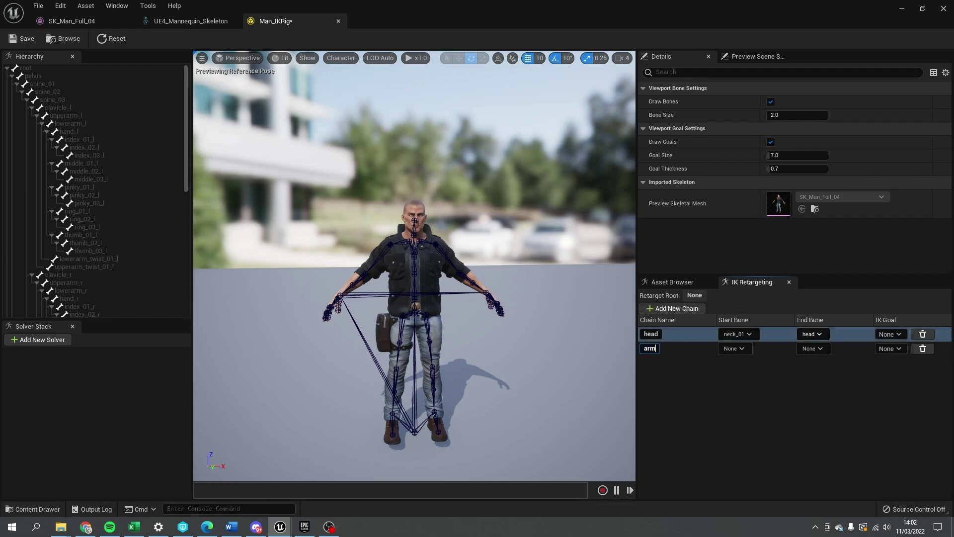
text(_l)
key(Return)
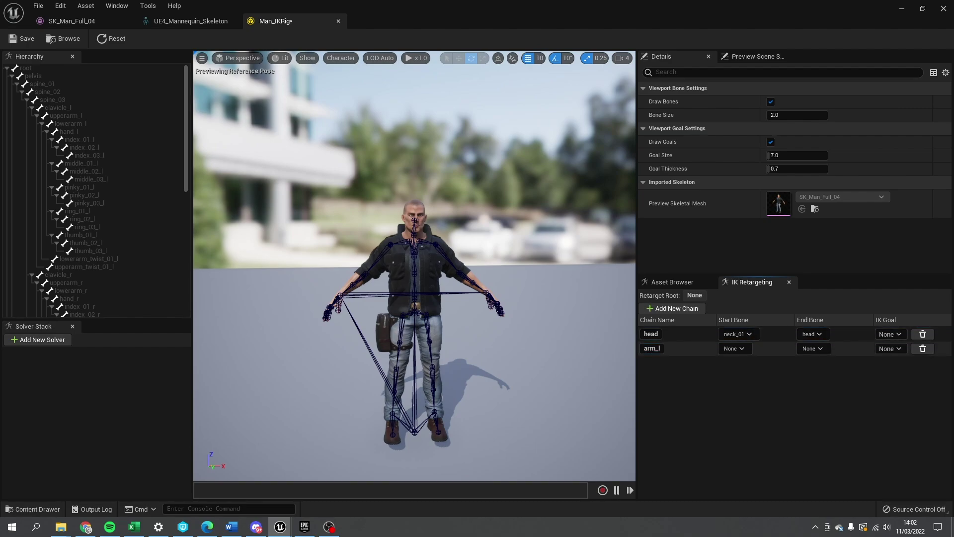
click(735, 348)
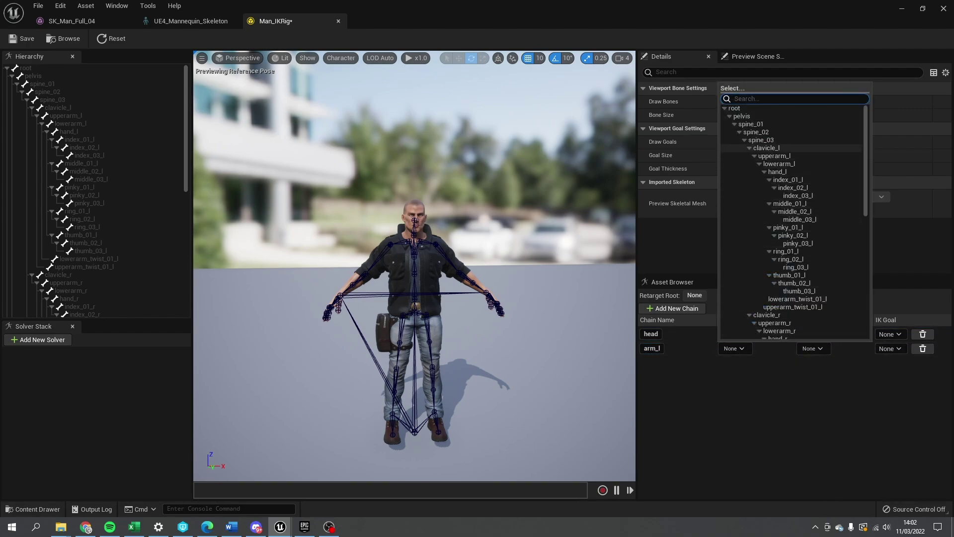
click(766, 147)
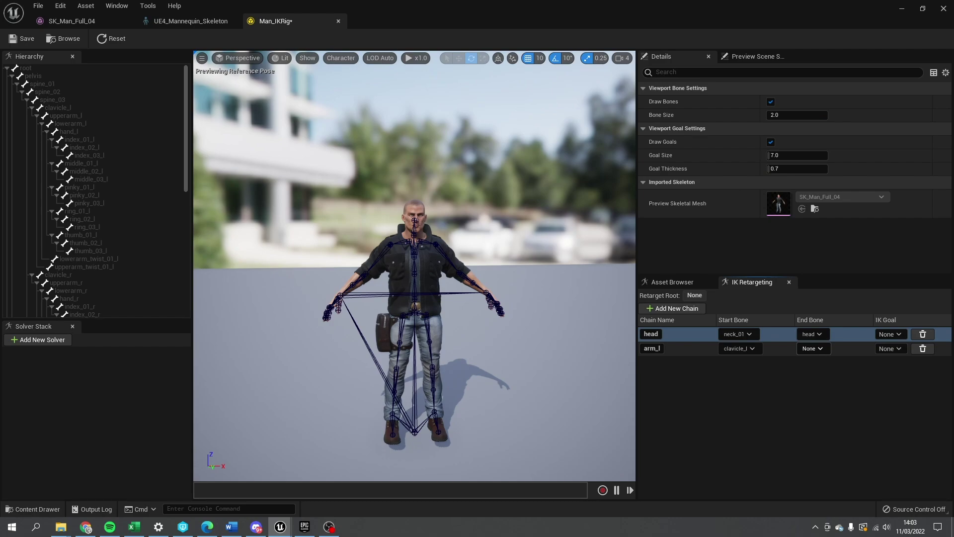
click(813, 348)
click(825, 176)
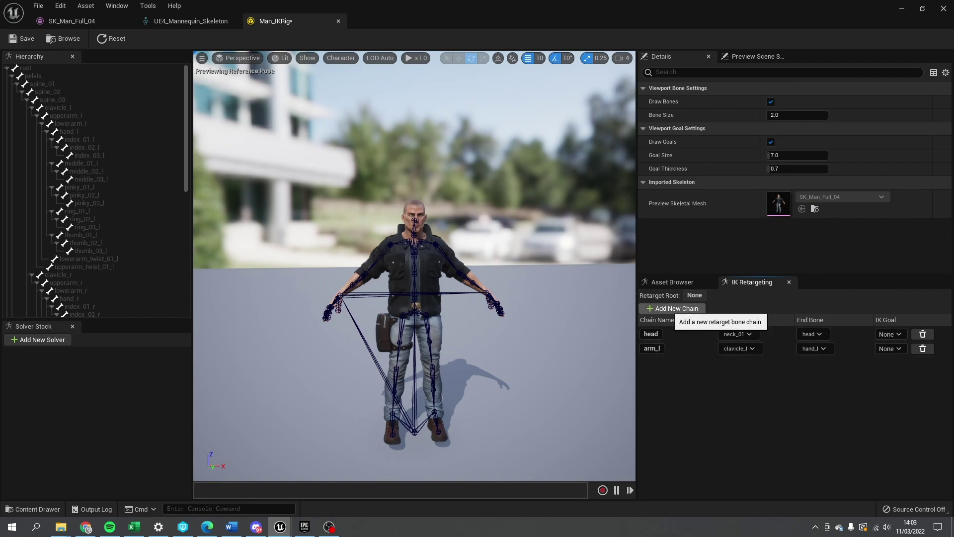
Add an arm_r chain from clavicle_r to hand_r.
click(676, 308)
click(662, 363)
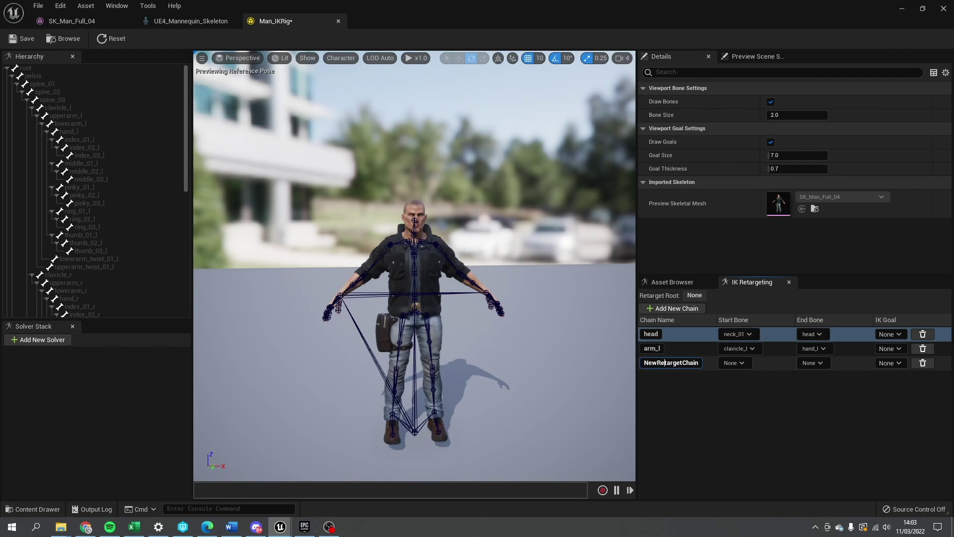
double_click(665, 363)
text(arm_)
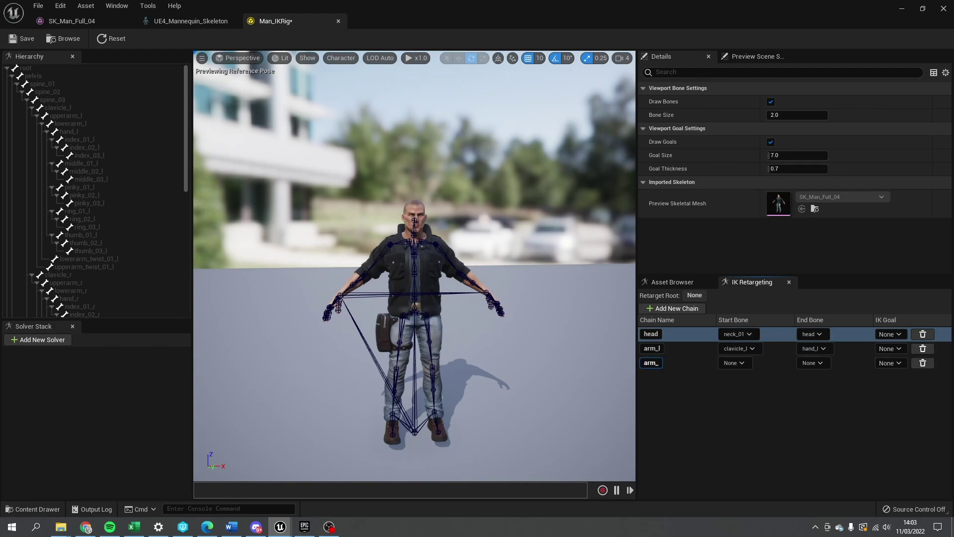
text(r)
key(Return)
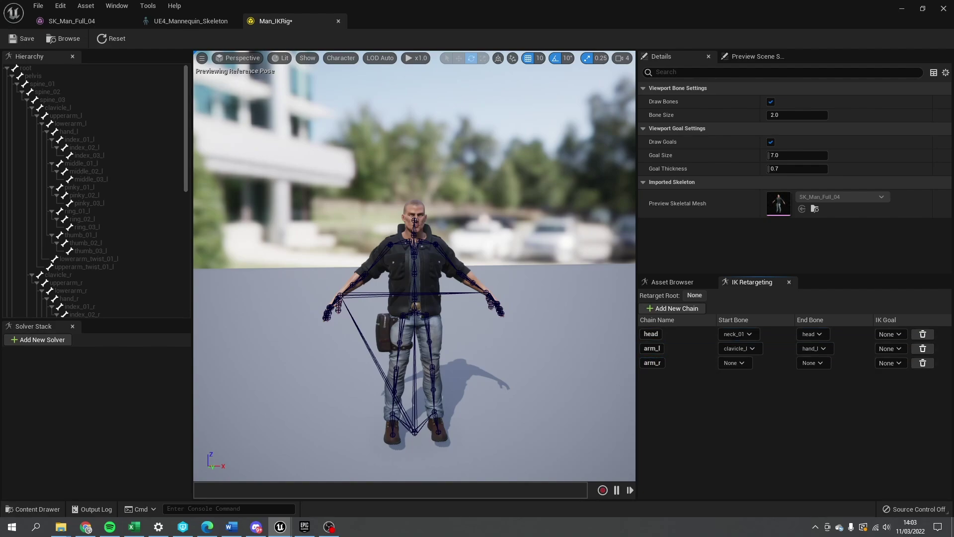
click(735, 362)
click(746, 334)
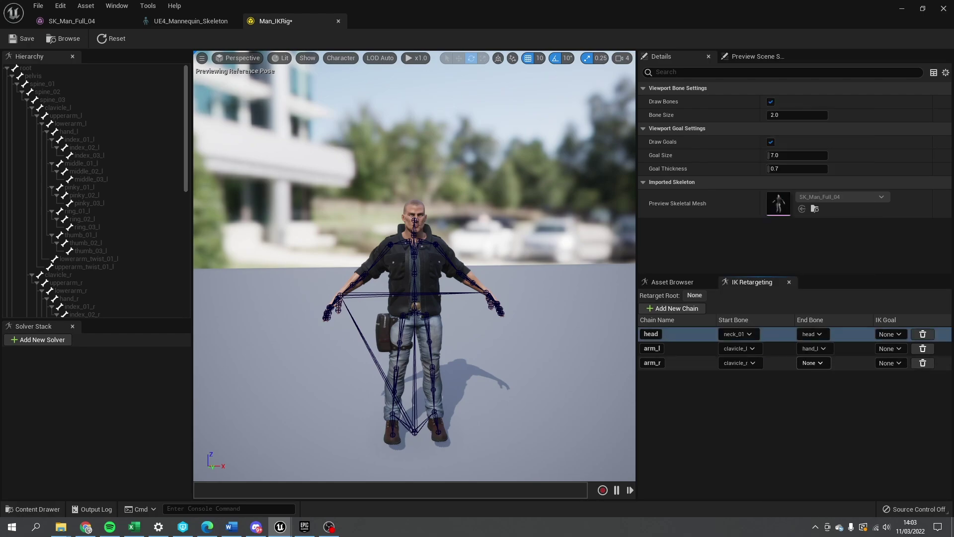
click(813, 363)
scroll(870, 303, down, 3)
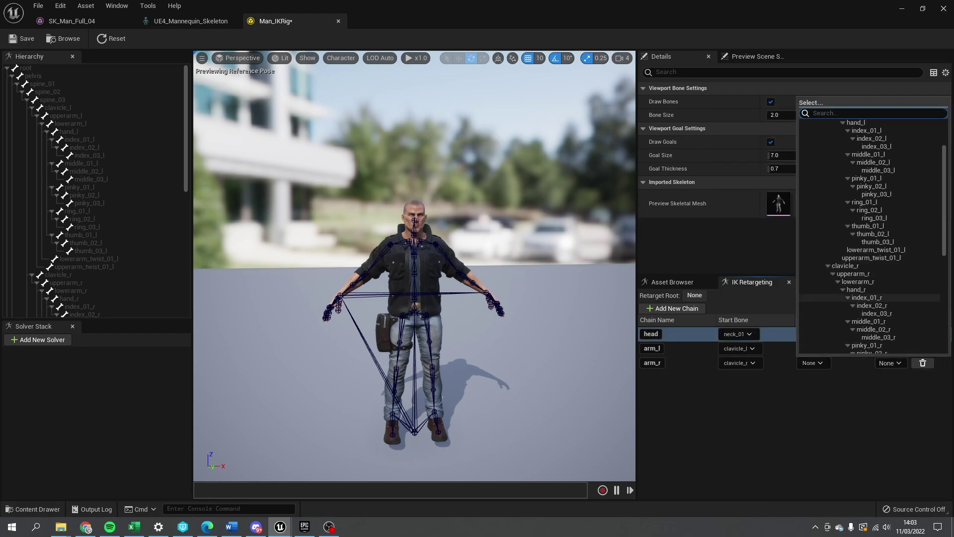
click(857, 289)
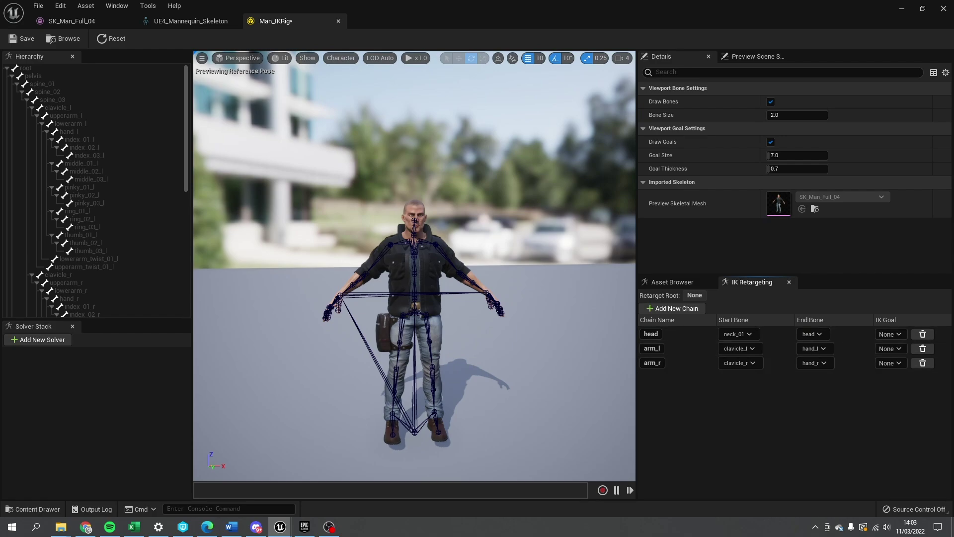
Add a leg_l chain from thigh_l to foot_l.
click(677, 308)
double_click(671, 377)
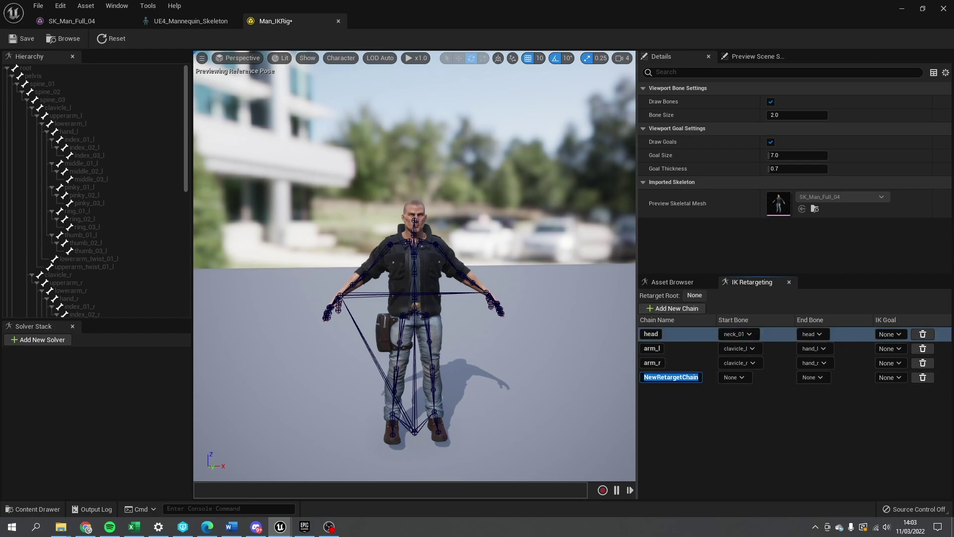
text(leg_l)
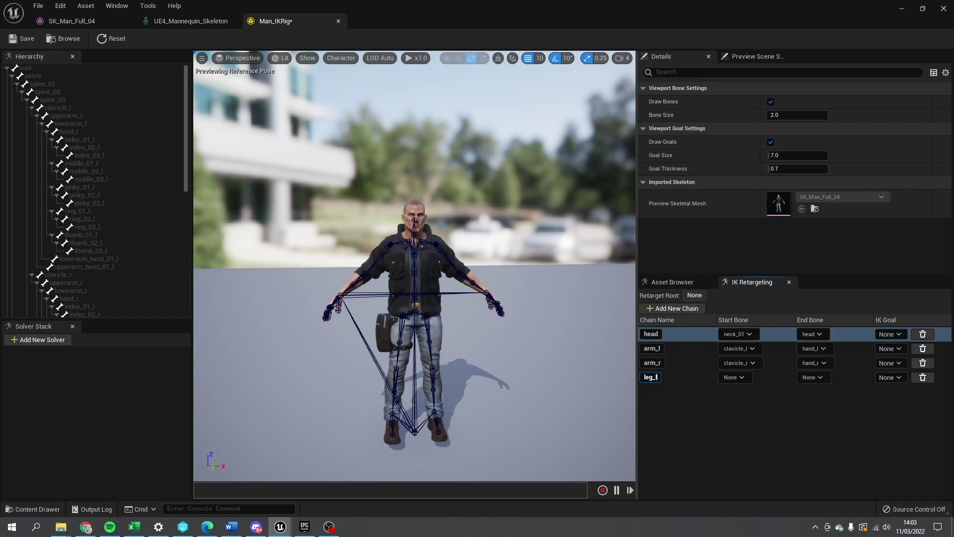
key(Return)
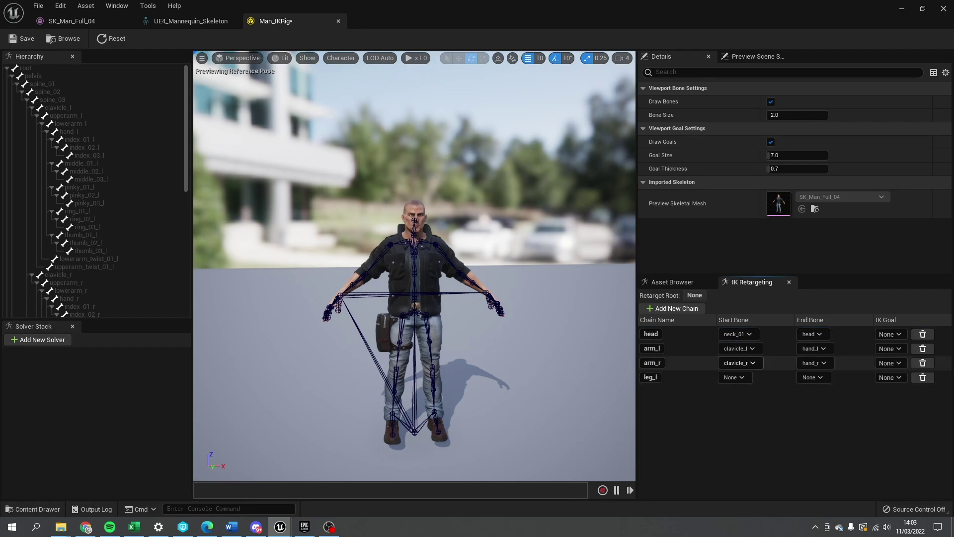
click(735, 377)
scroll(795, 288, down, 3)
scroll(795, 287, down, 5)
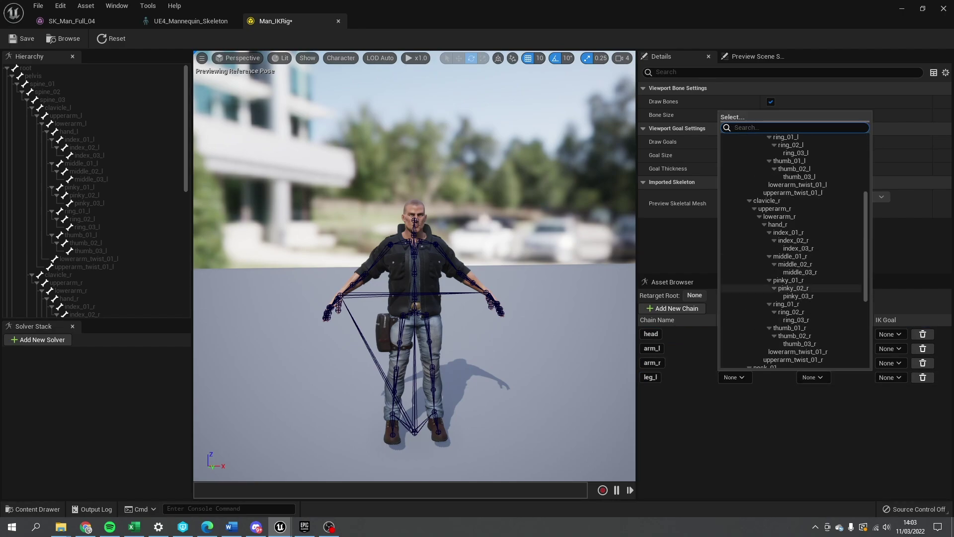
key(Escape)
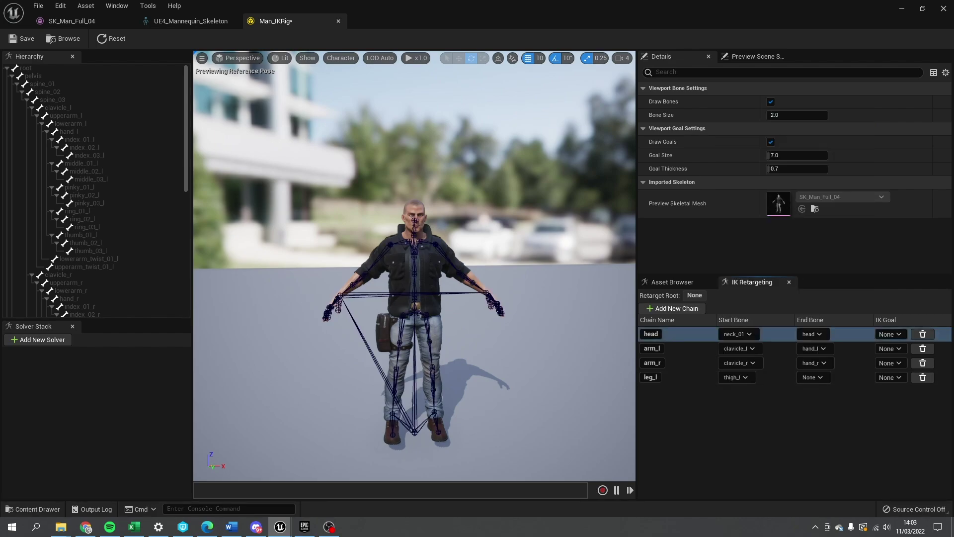
click(814, 377)
scroll(870, 312, down, 5)
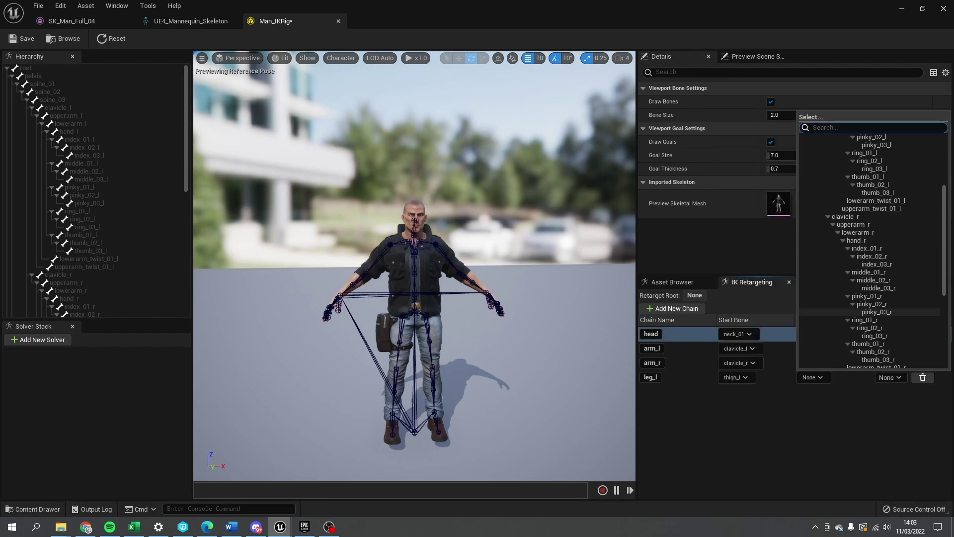
click(870, 298)
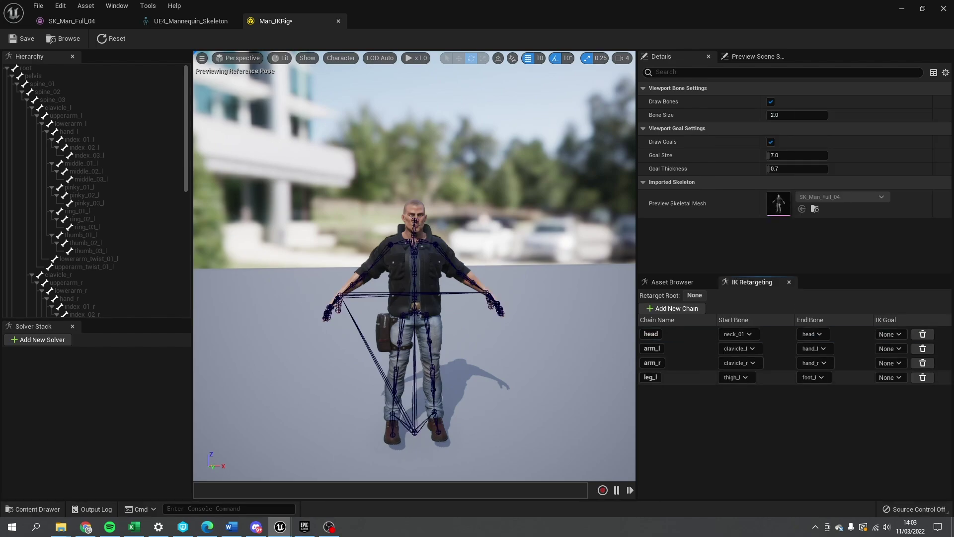
Add a leg_r chain from thigh_r to foot_r.
click(674, 308)
text(leg_r)
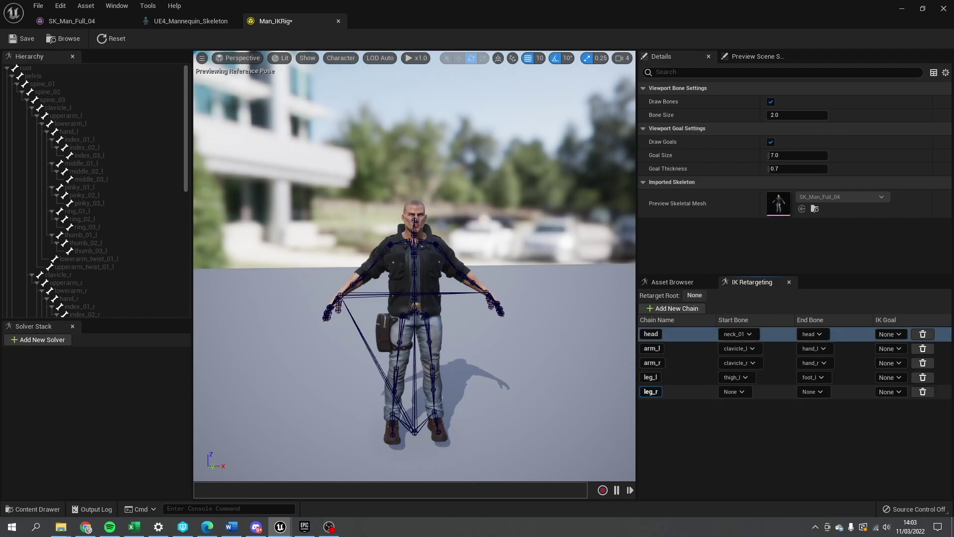
key(Return)
click(735, 392)
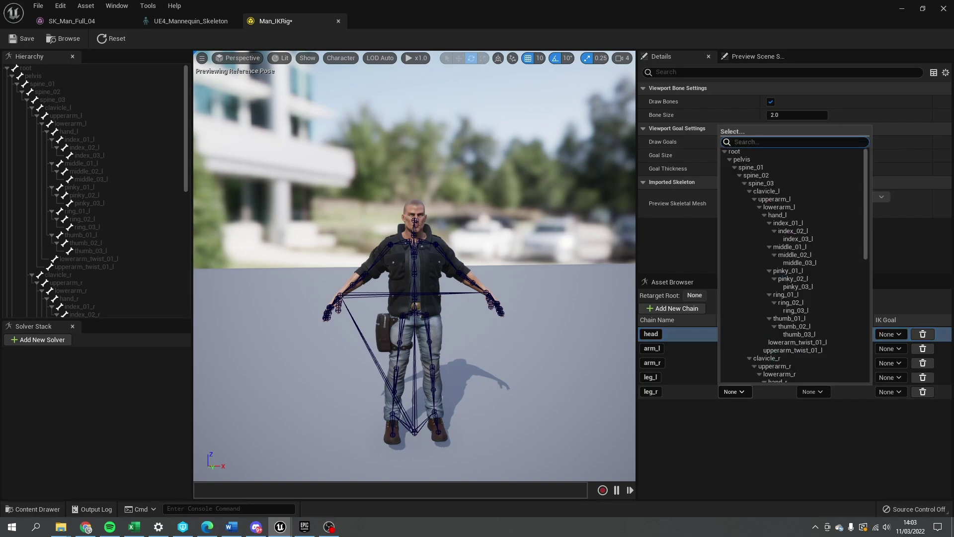
scroll(796, 348, down, 7)
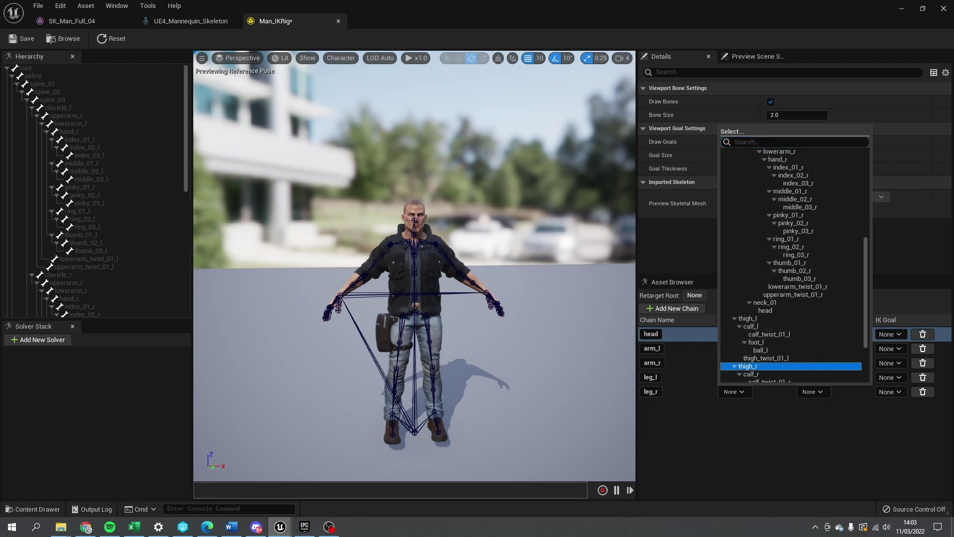
click(749, 366)
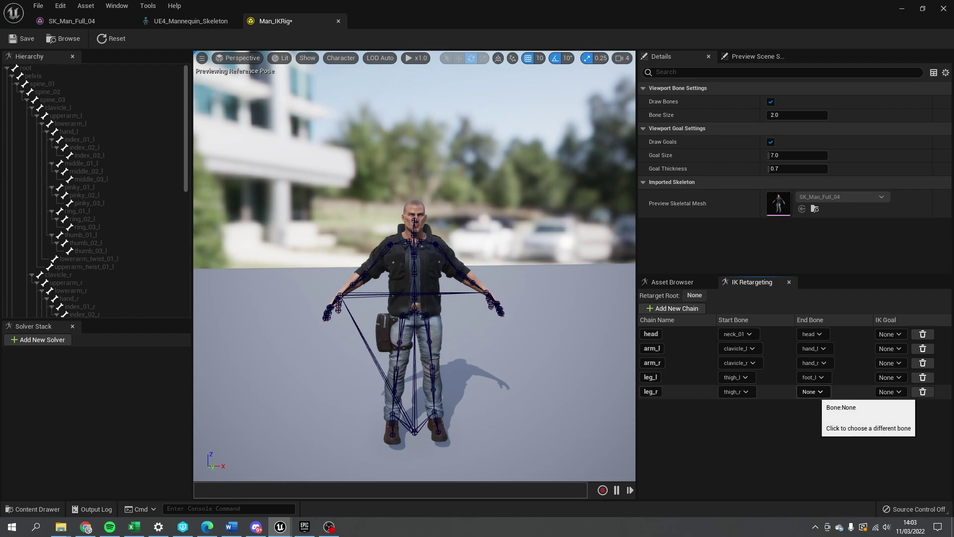
click(811, 392)
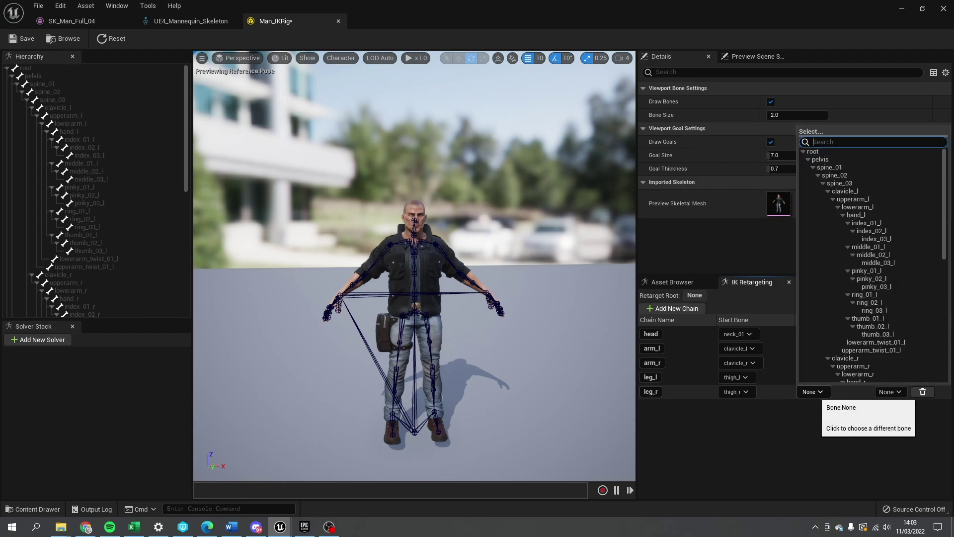
scroll(870, 326, down, 10)
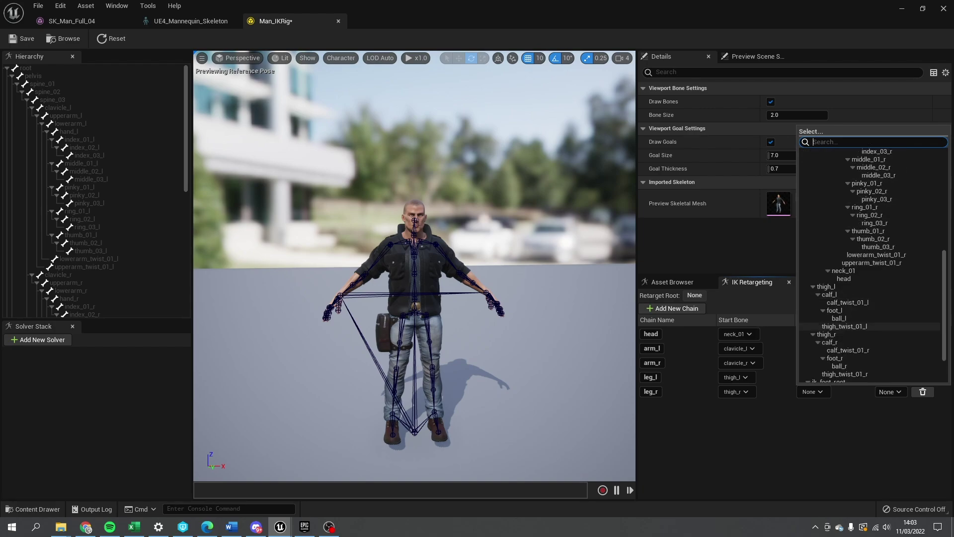
click(835, 358)
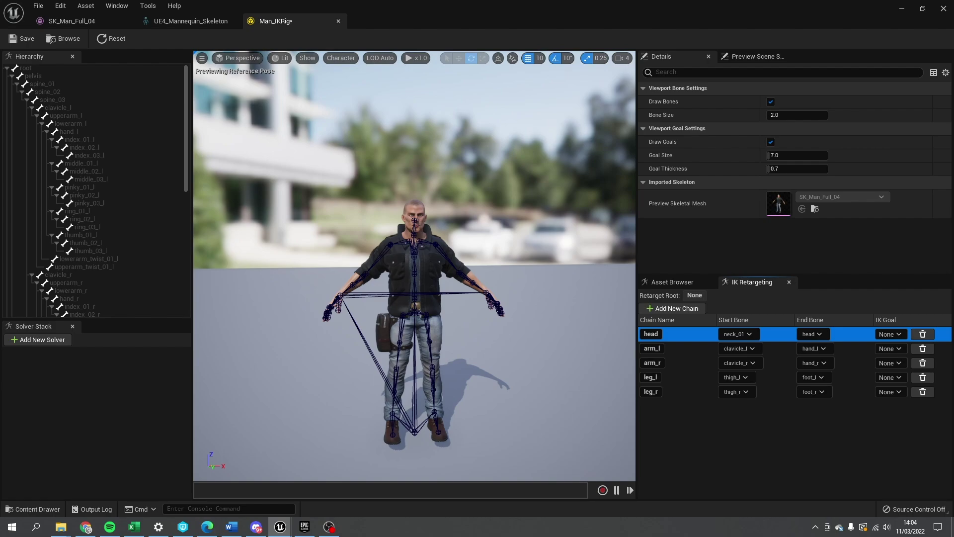
key(Escape)
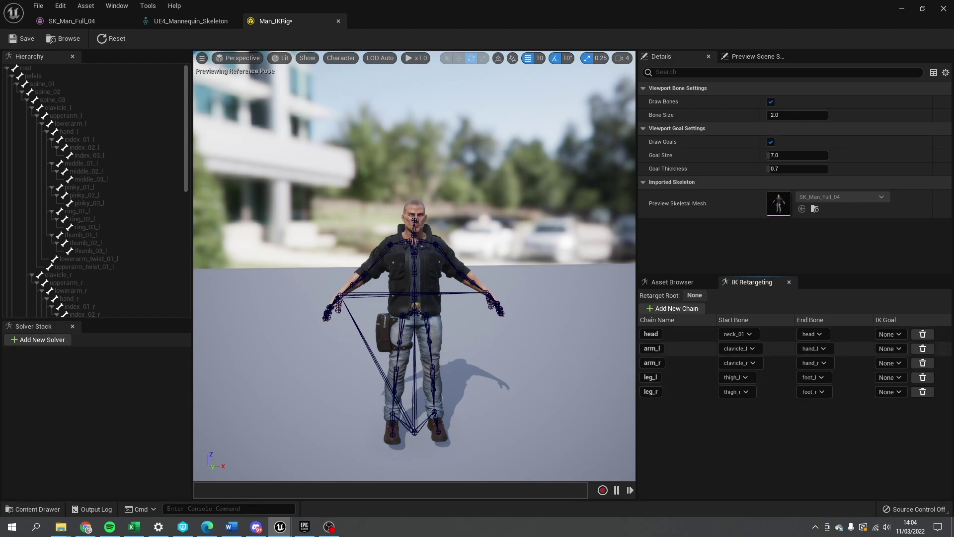
Add a spine chain from spine_01 to spine_03 and save Man_IKRig.
click(674, 308)
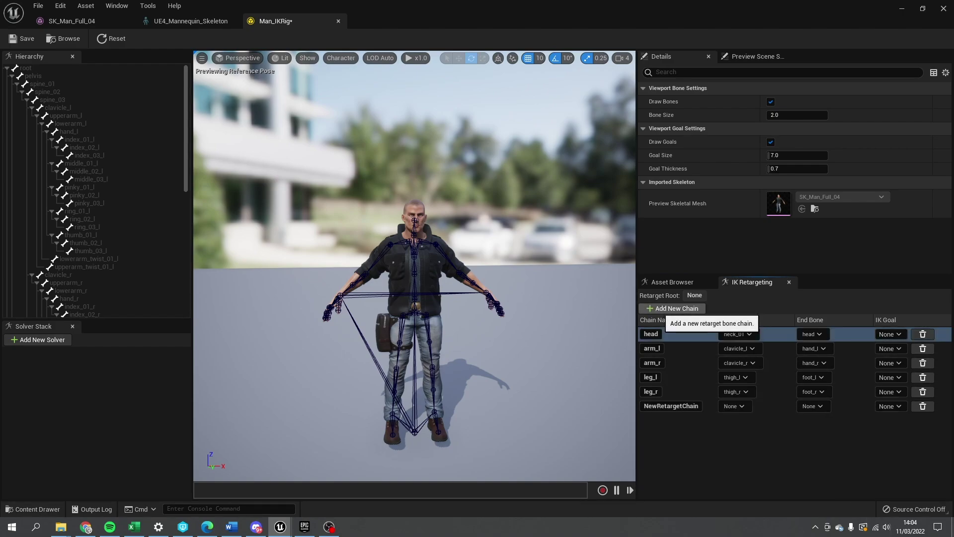
click(672, 406)
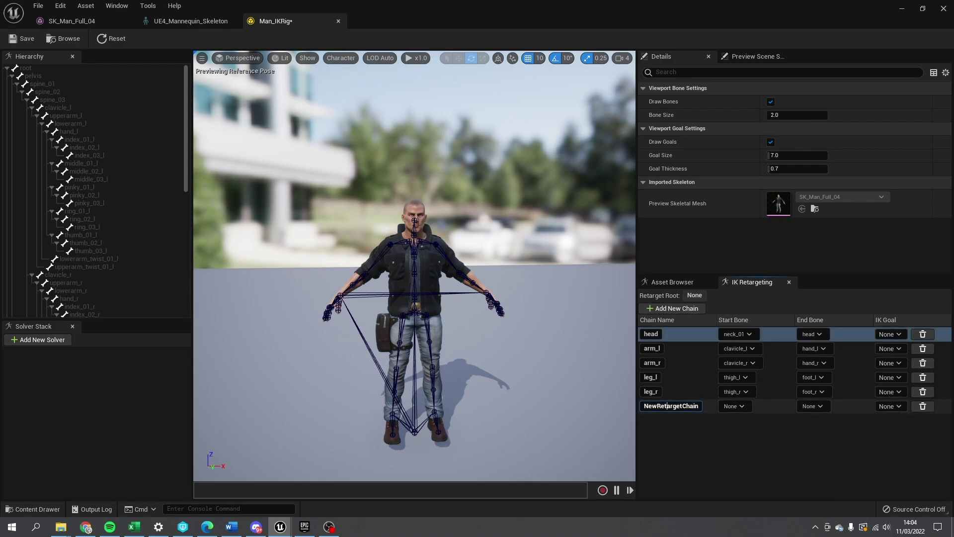
text(spine)
key(Return)
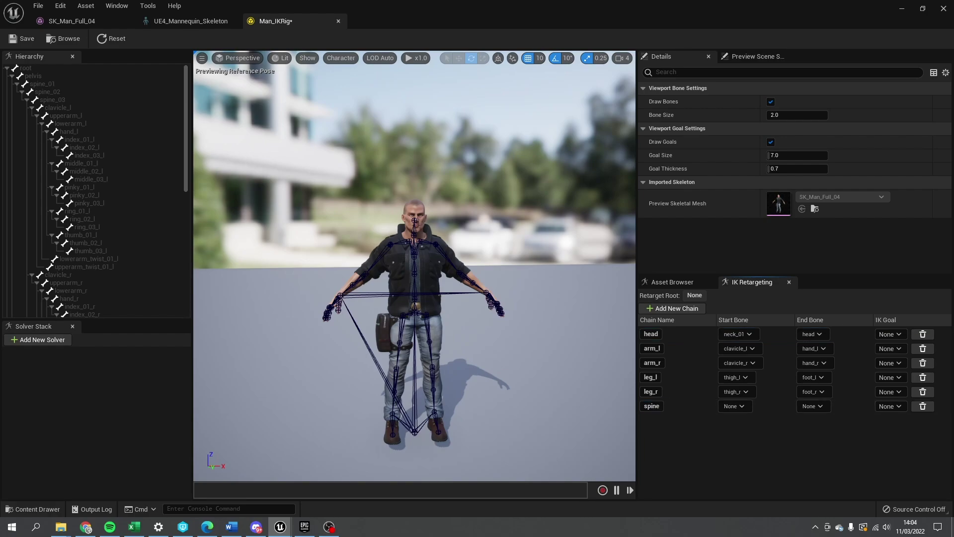
click(735, 406)
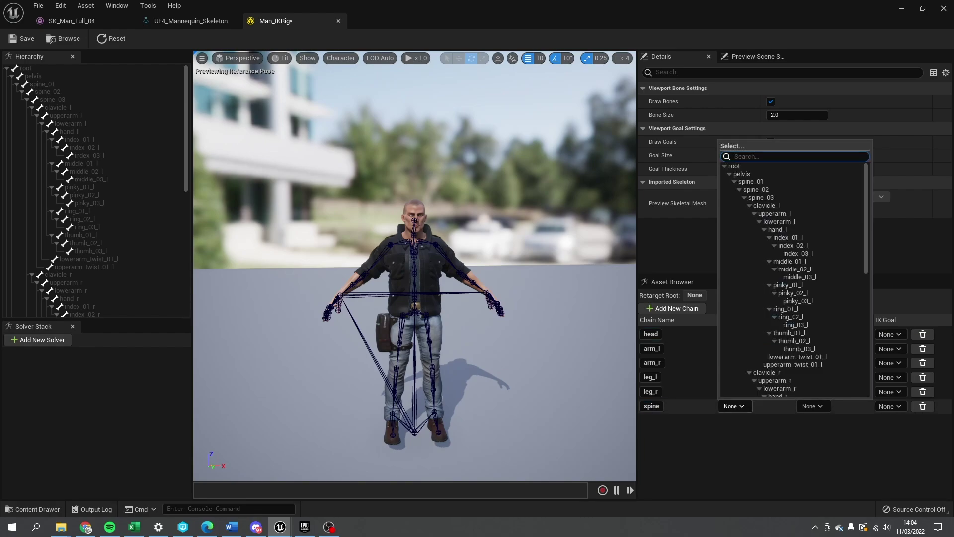
click(750, 182)
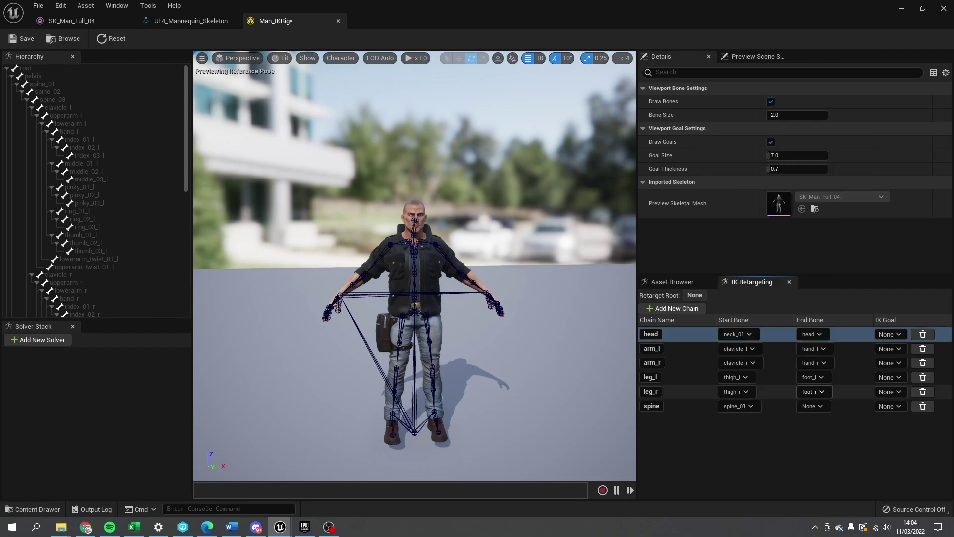
click(812, 406)
click(840, 197)
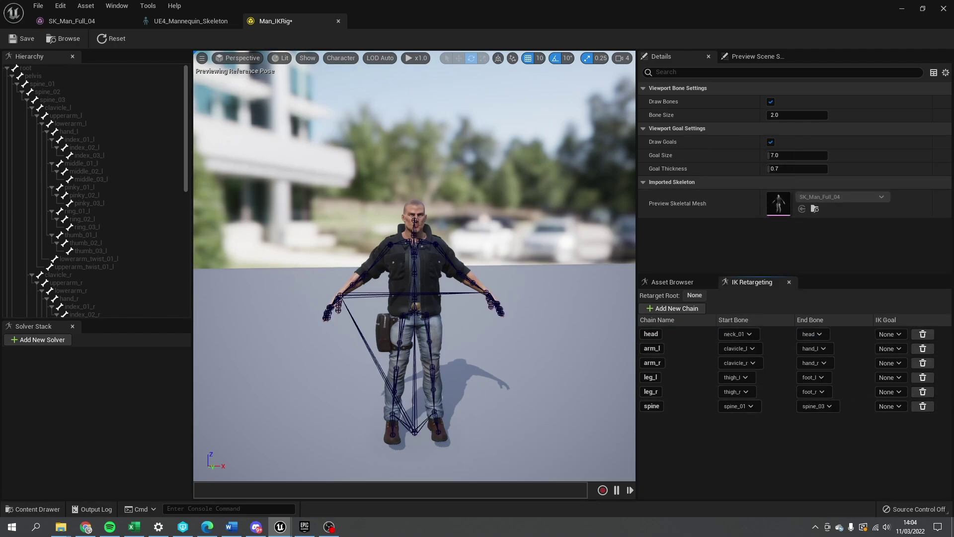
click(22, 38)
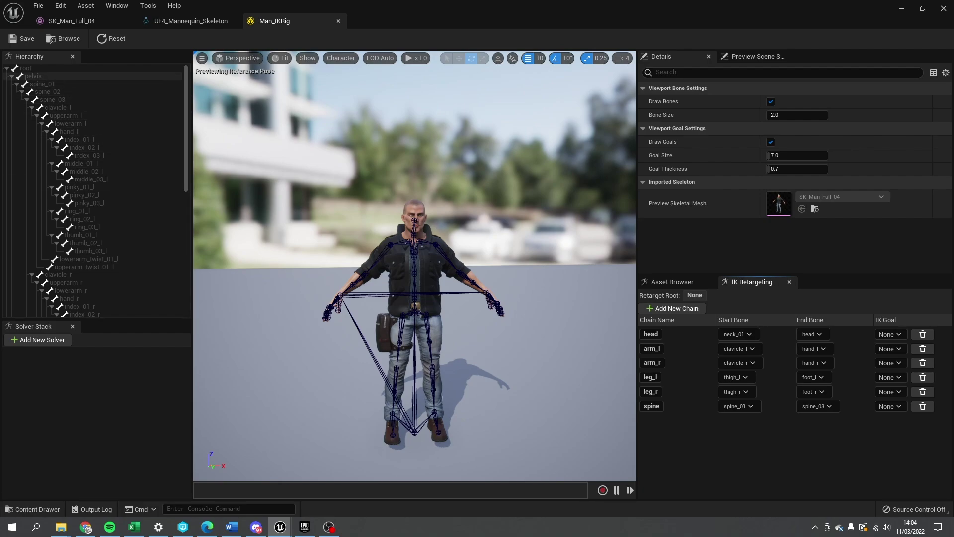
click(26, 68)
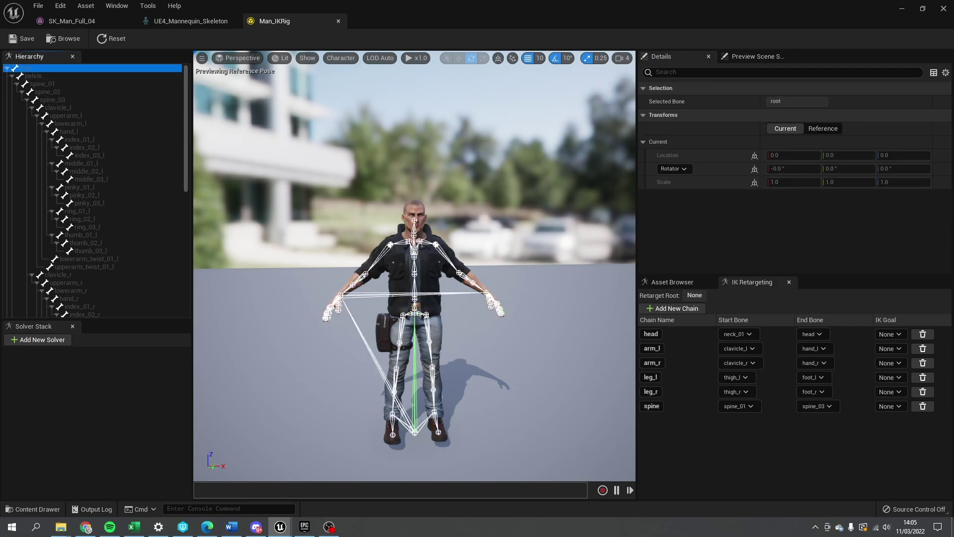
Set the root bone as Man_IKRig's retarget root and close the IK Rig editor.
right_click(28, 68)
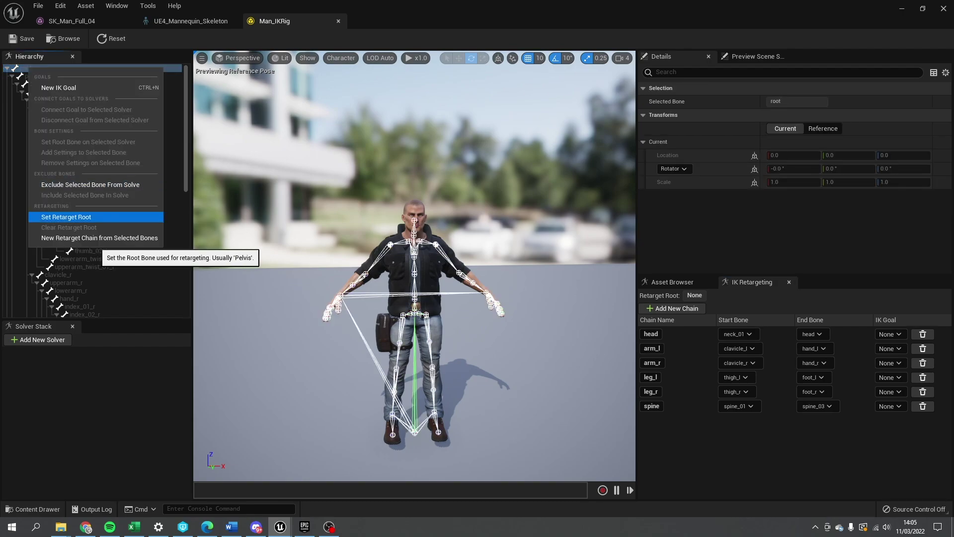
click(74, 216)
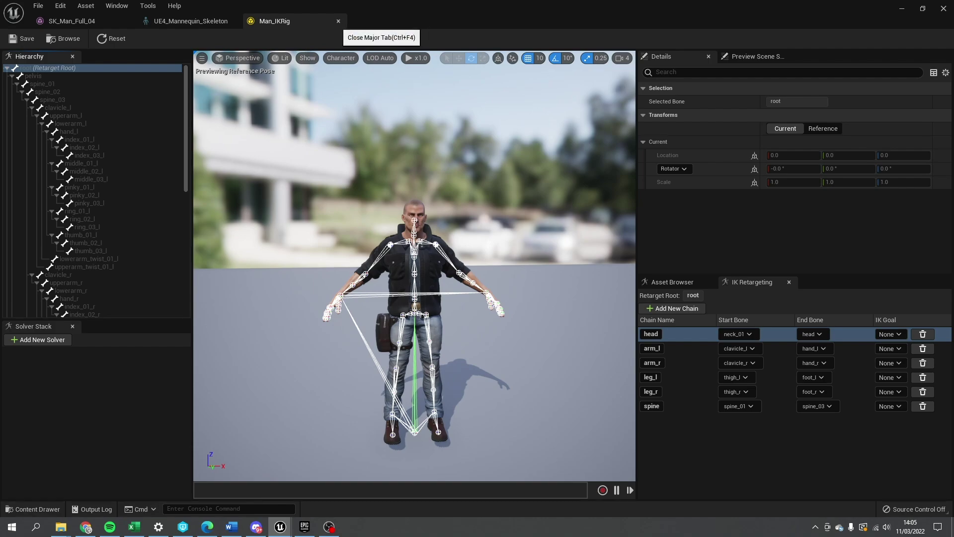
click(338, 21)
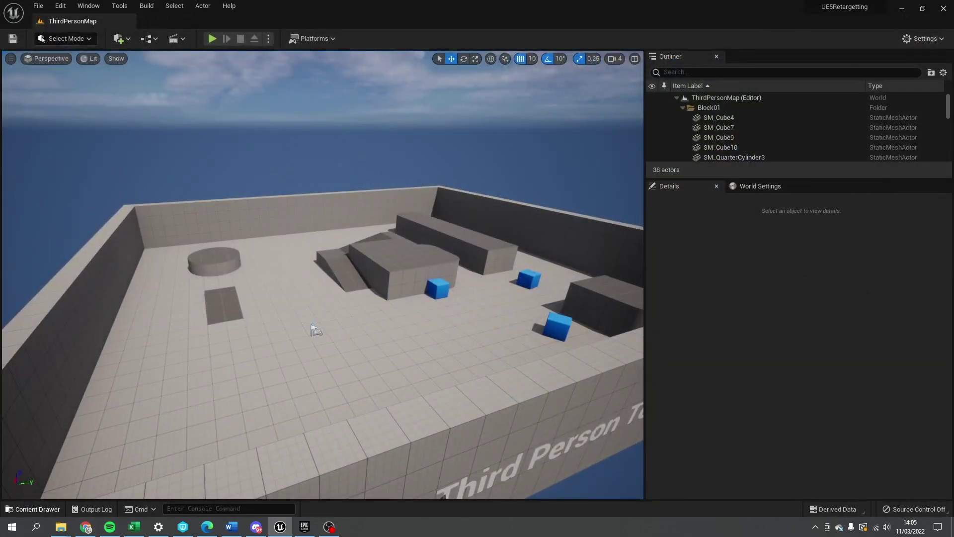
In AnimStarterPack > UE4_Mannequin > Mesh, start a new IK Rig asset to reach the skeletal mesh picker.
key(ctrl+space)
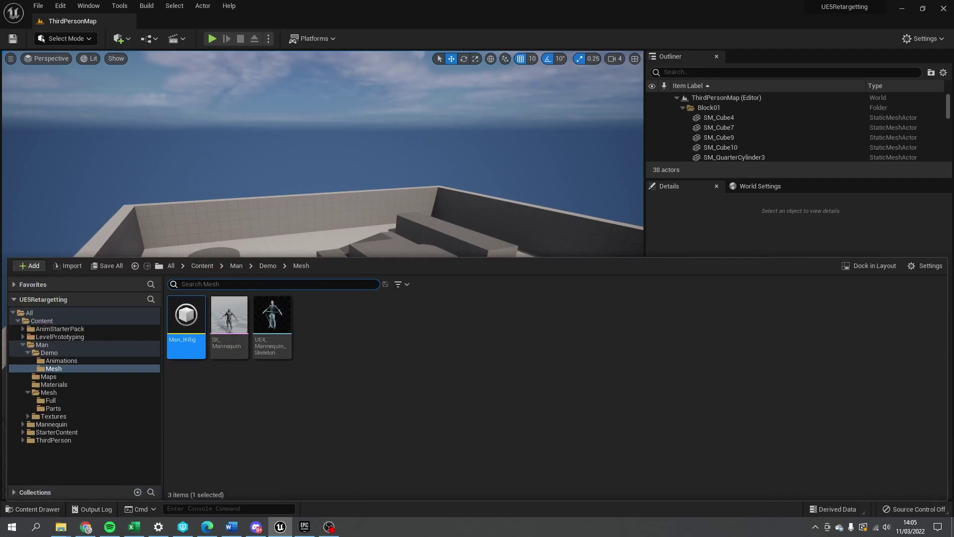
click(41, 320)
double_click(186, 314)
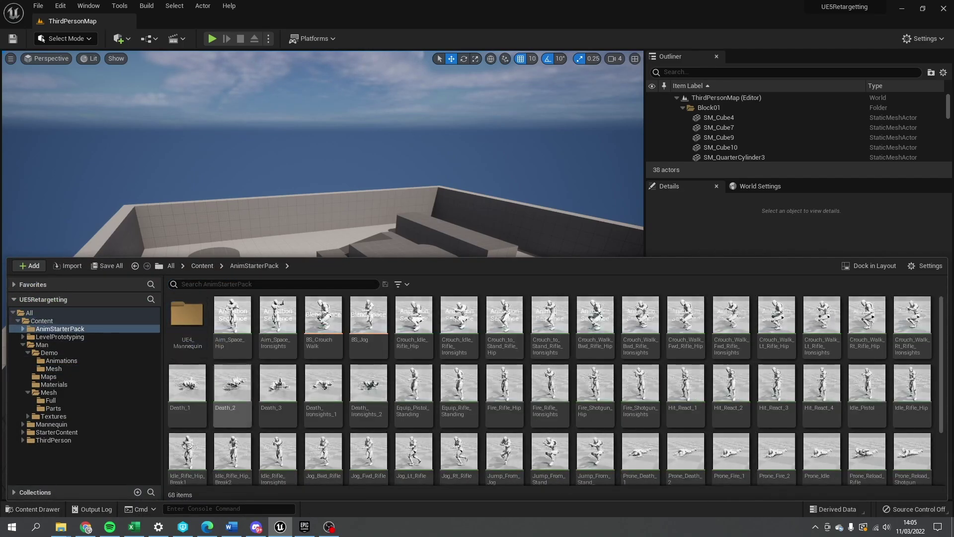
double_click(186, 314)
double_click(229, 314)
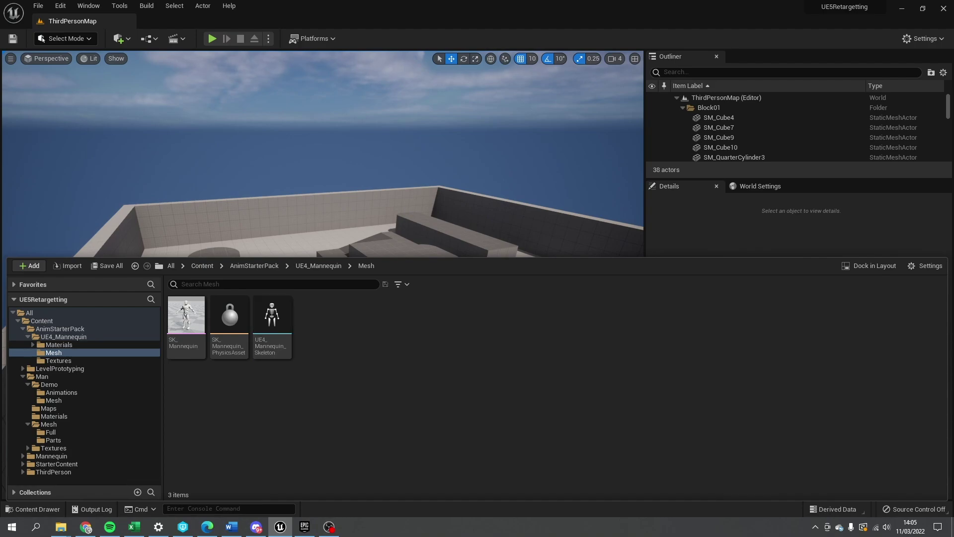
right_click(329, 276)
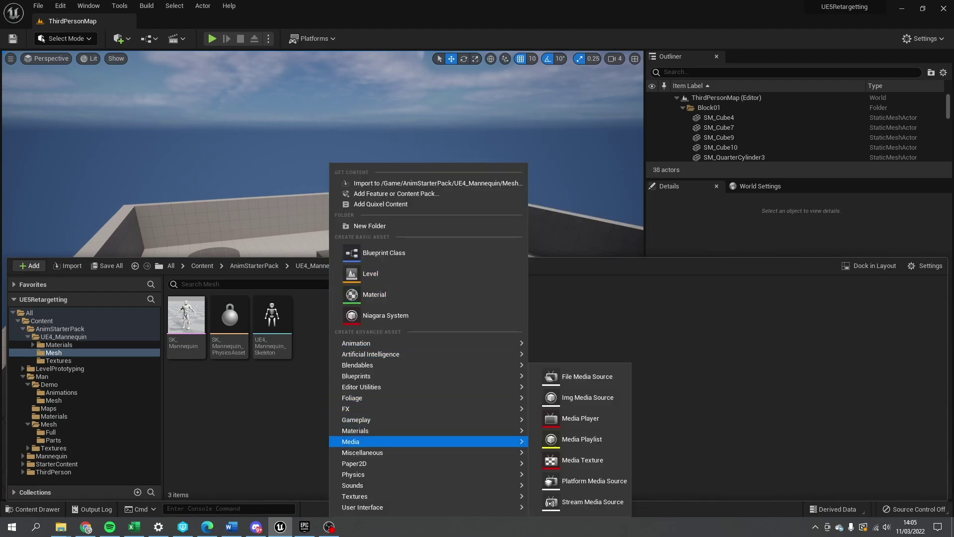
mouse_move(368, 430)
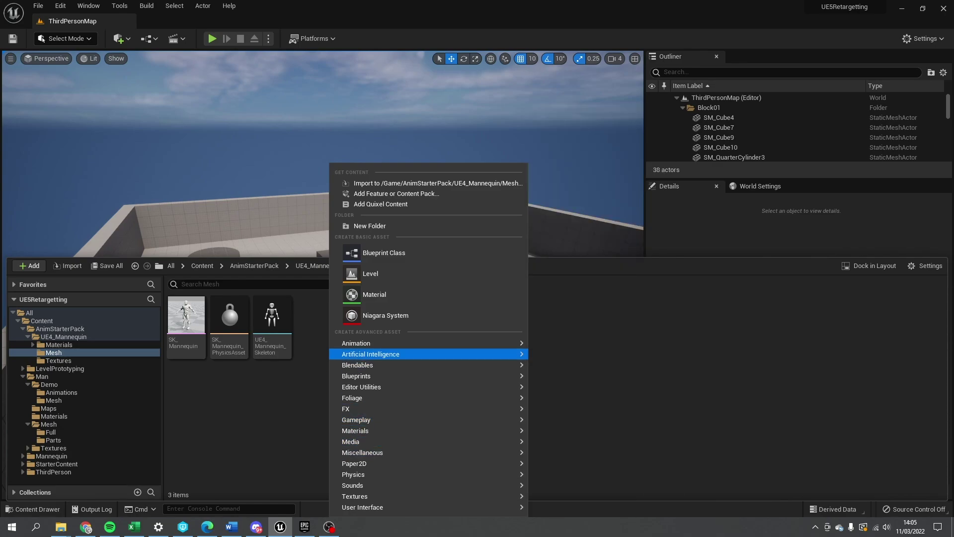
mouse_move(367, 343)
click(570, 430)
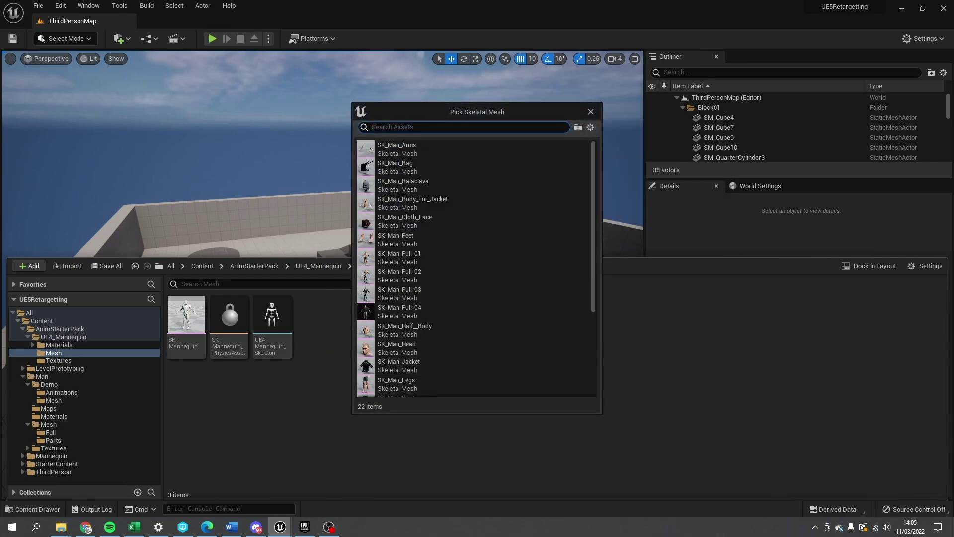
Base the new IK Rig on SK_Mannequin, name it Mannequin_IKRig, and open it.
text(sk_mann)
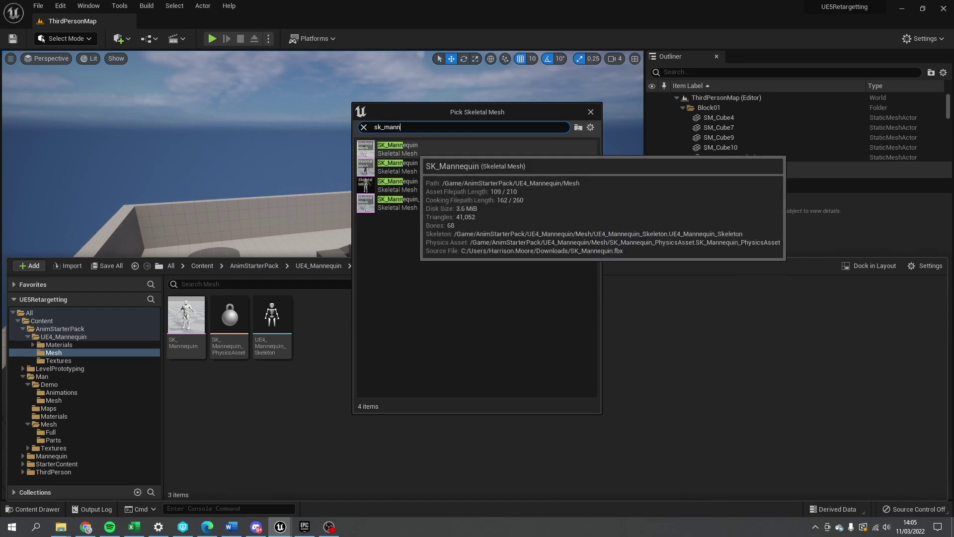
click(398, 149)
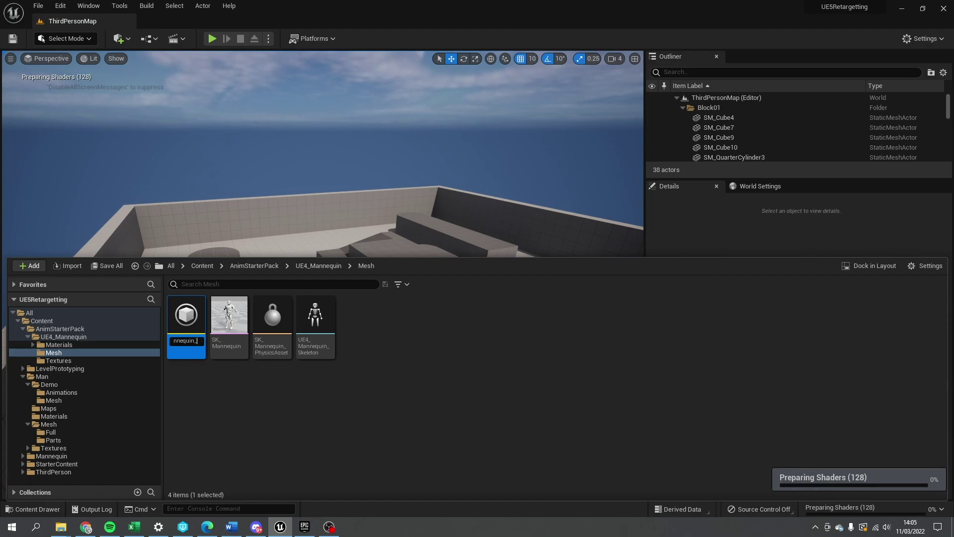
text(IKRig)
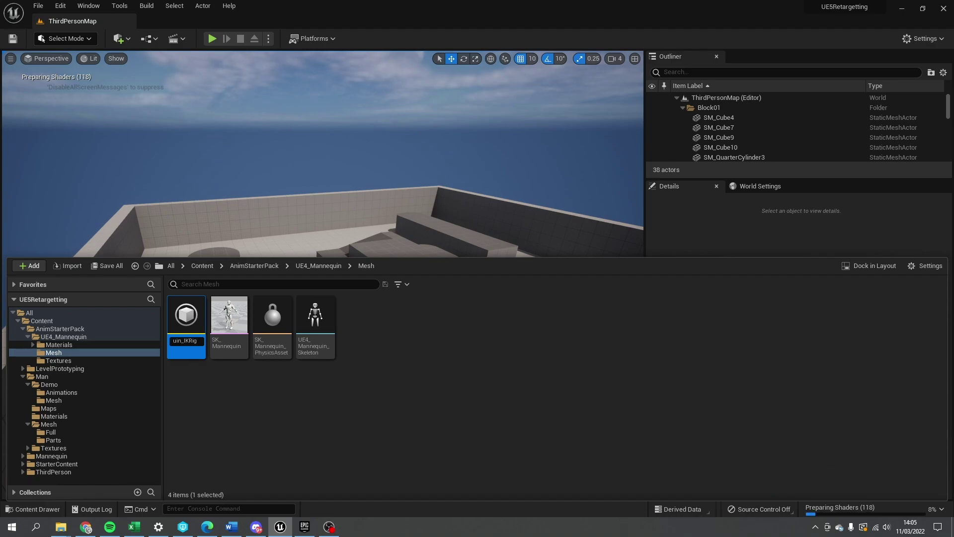
double_click(187, 319)
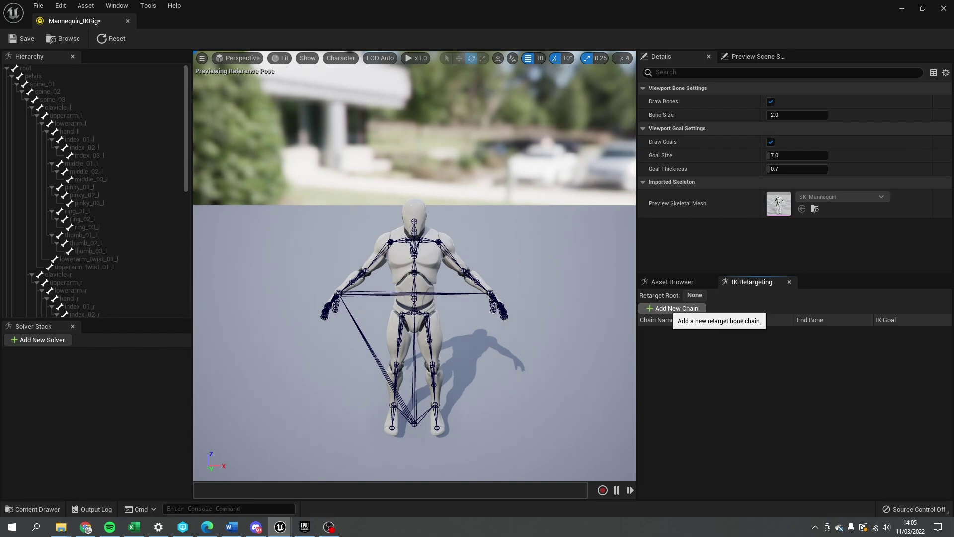
Add a head retarget chain running from neck_01 to head.
click(676, 308)
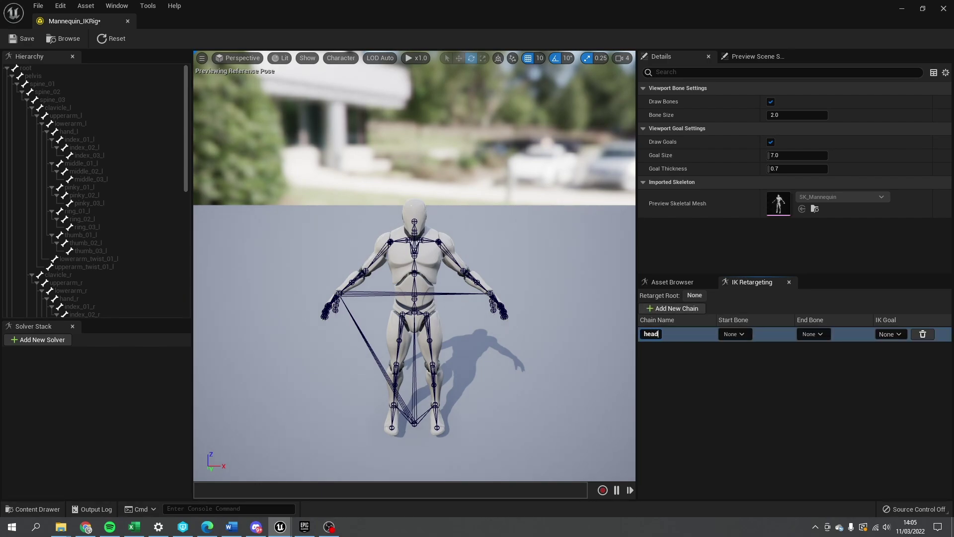
key(Return)
click(734, 334)
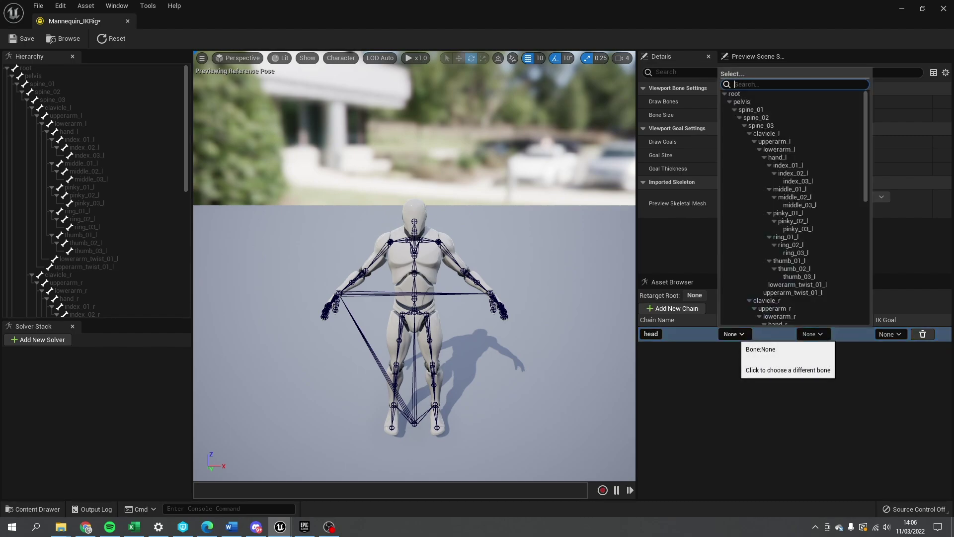
scroll(765, 244, down, 5)
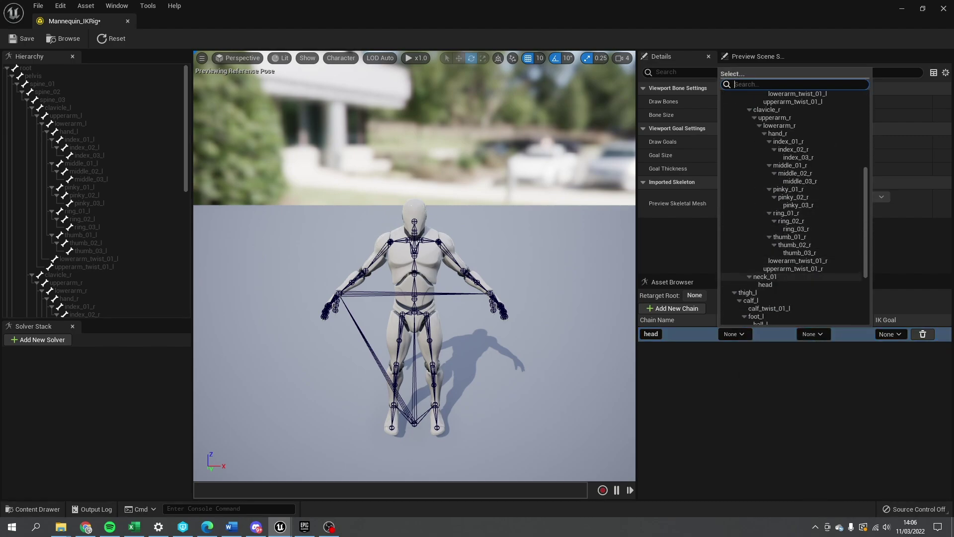
click(765, 276)
click(813, 333)
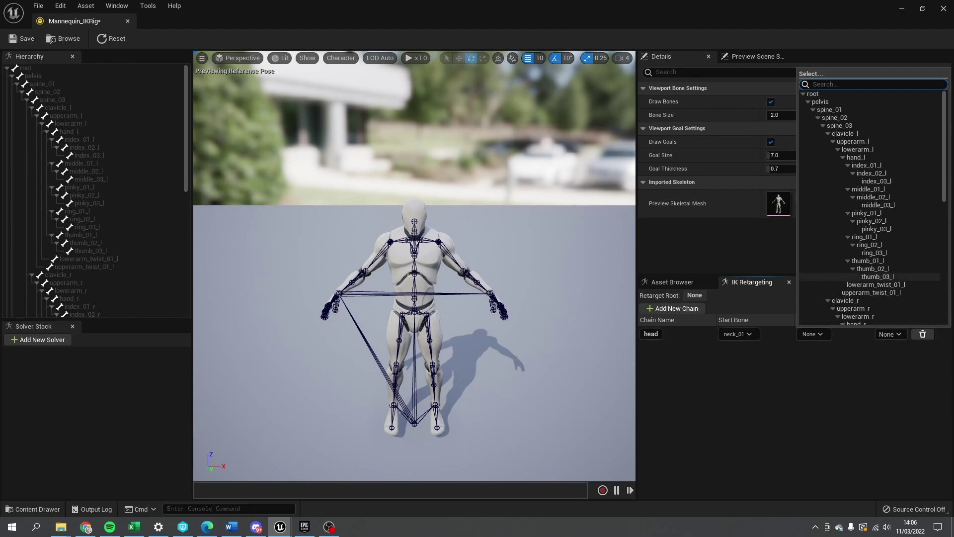
scroll(875, 276, down, 5)
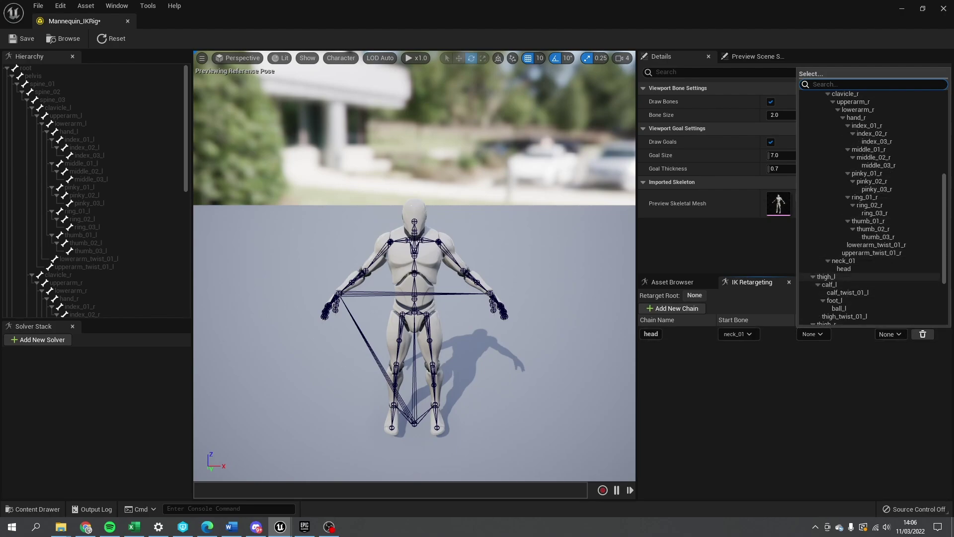
click(843, 268)
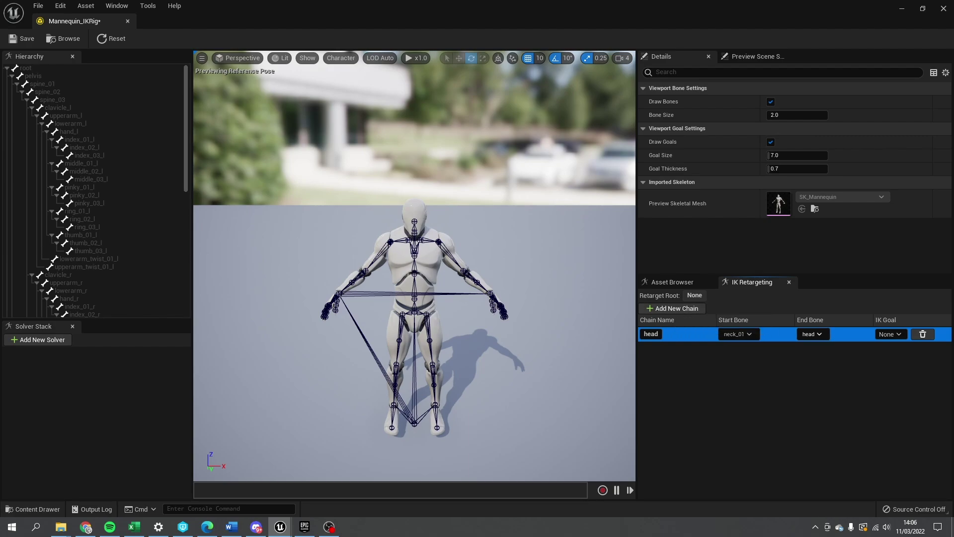
Add arm_l (clavicle_l to hand_l) and arm_r (clavicle_r to hand_r) chains.
click(673, 308)
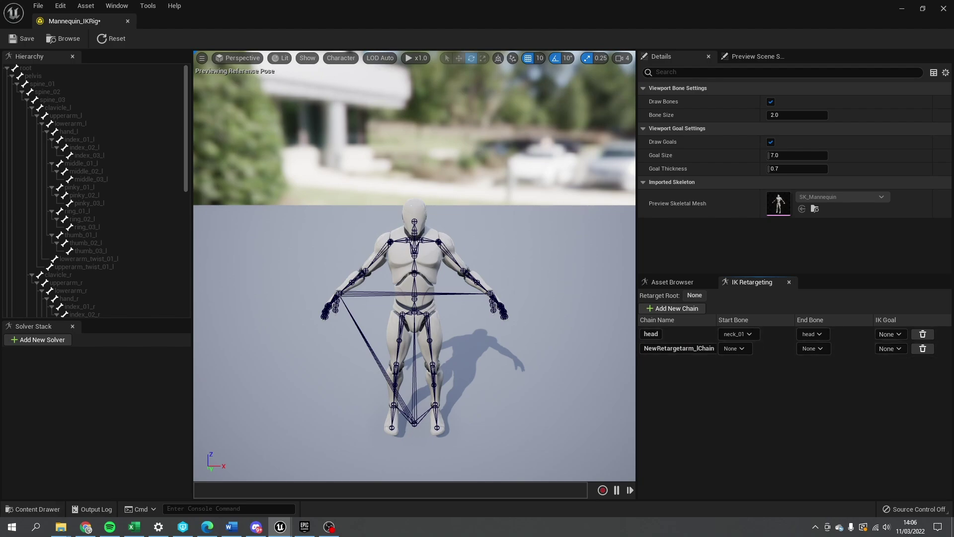
key(ctrl+a)
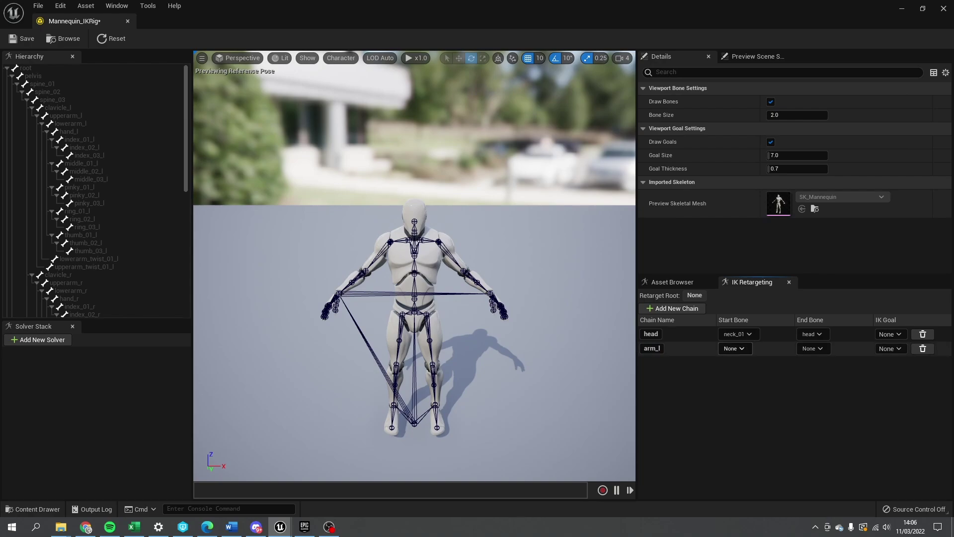
click(735, 348)
scroll(795, 209, down, 3)
click(756, 140)
click(814, 349)
click(825, 249)
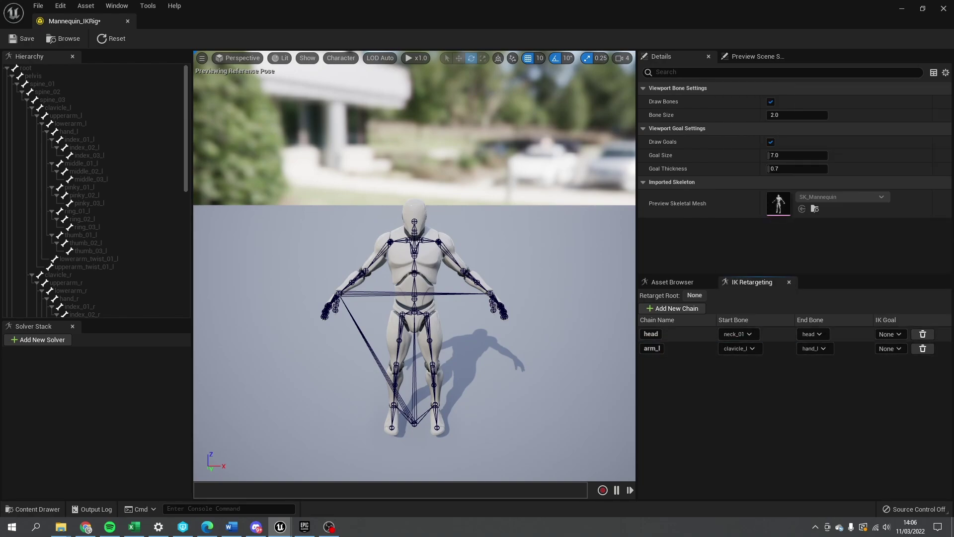
click(673, 308)
click(740, 363)
Add a leg_l chain from thigh_l to foot_l.
click(765, 249)
click(672, 308)
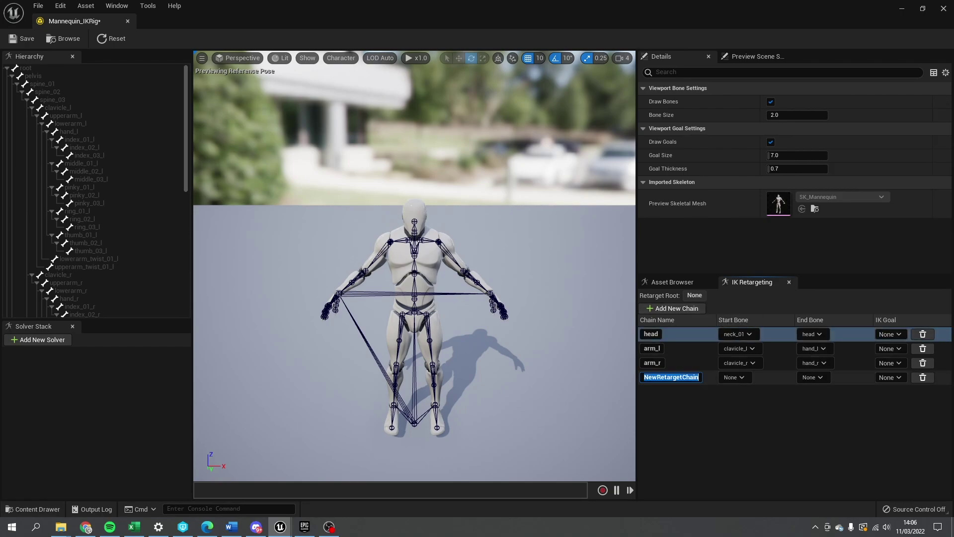
text(leg_l)
key(Return)
click(740, 378)
click(776, 248)
click(813, 377)
Add a leg_r chain from thigh_r to foot_r.
click(845, 249)
click(672, 309)
text(leg_r)
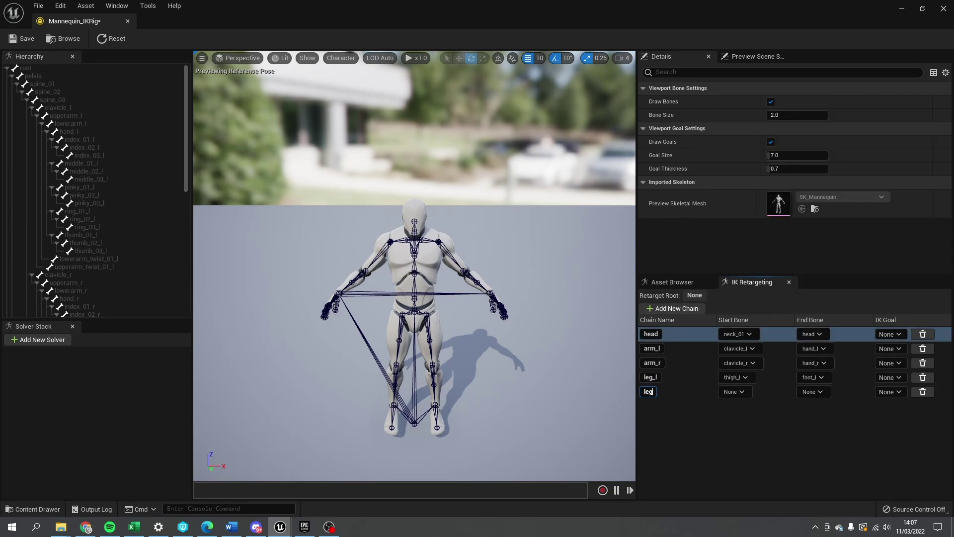
key(Return)
click(739, 392)
click(776, 249)
click(813, 392)
Add a spine chain from spine_01 to spine_03.
click(845, 249)
click(673, 308)
text(spine)
key(Return)
click(740, 406)
click(775, 248)
click(817, 406)
click(845, 249)
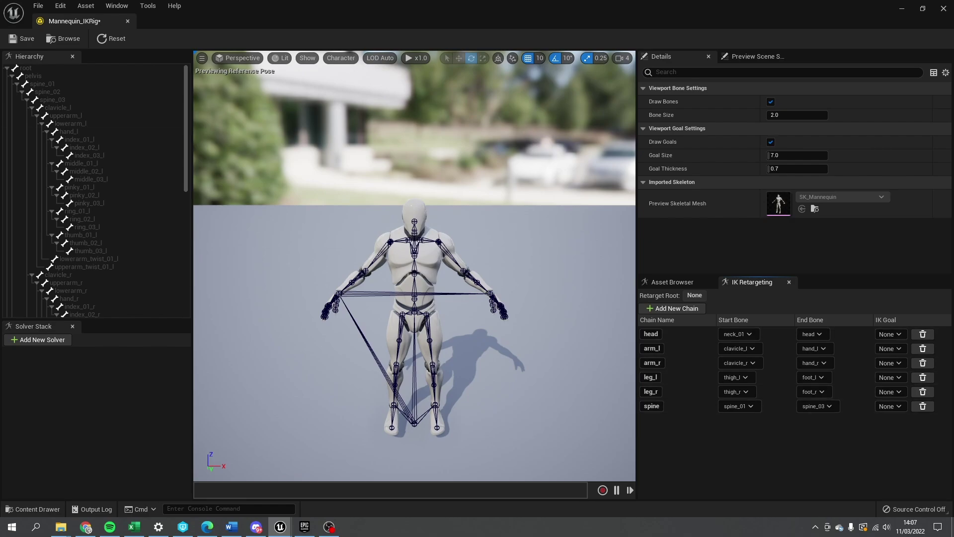
Make root the retarget root and save Mannequin_IKRig.
click(25, 68)
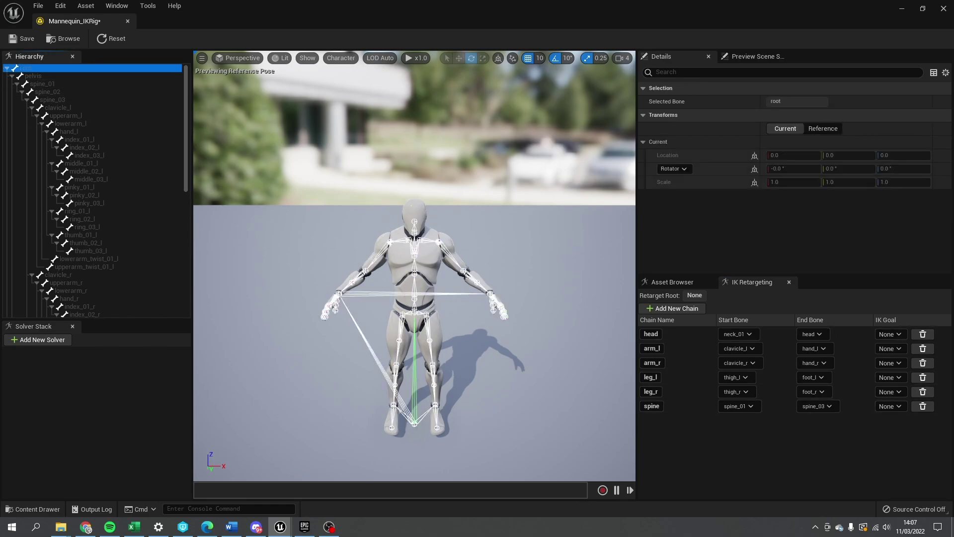
right_click(44, 68)
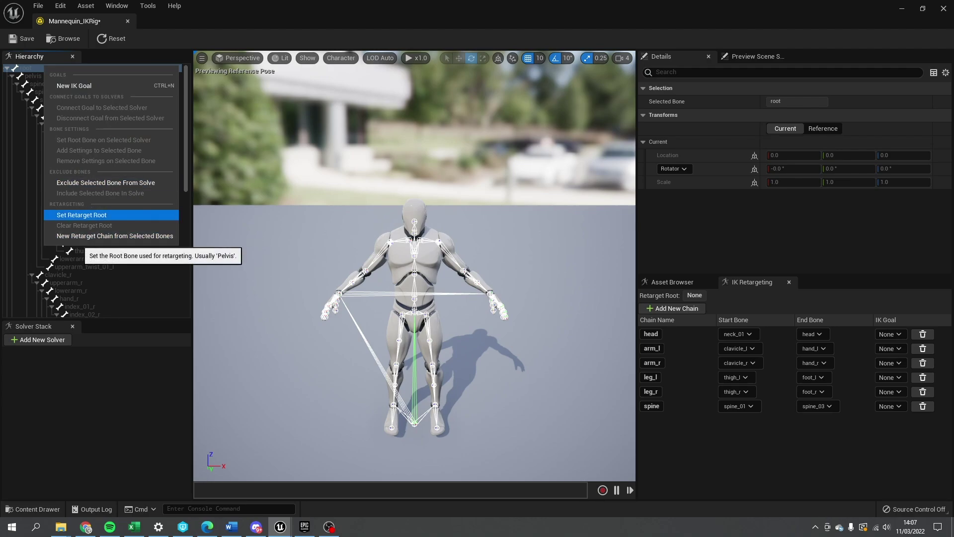
click(81, 214)
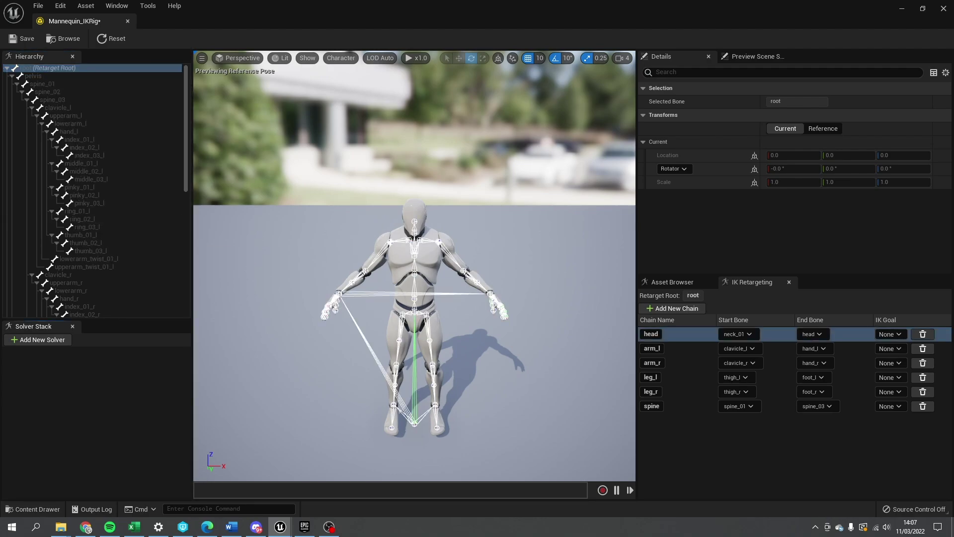
click(23, 39)
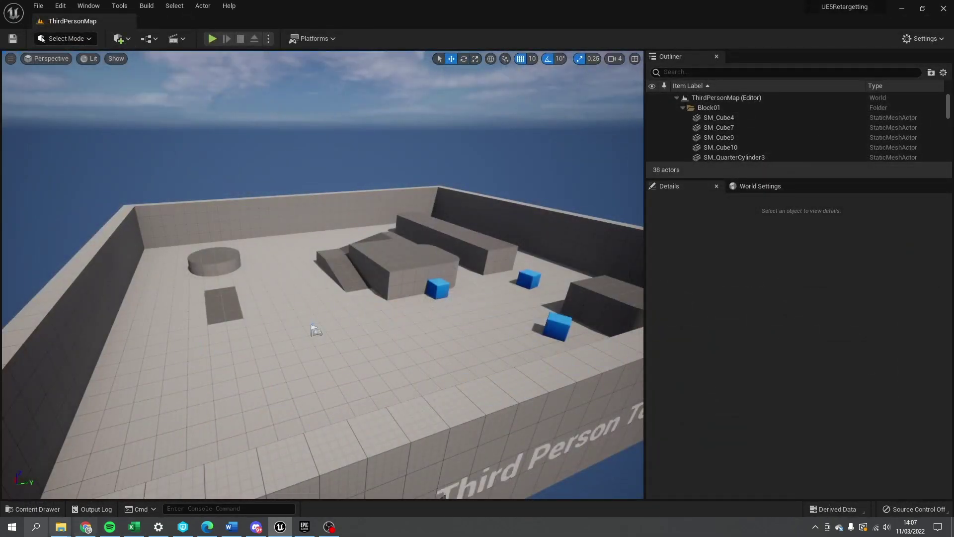
Create an IK Retargeter in Content with Mannequin_IKRig as its source, then open it.
key(ctrl+space)
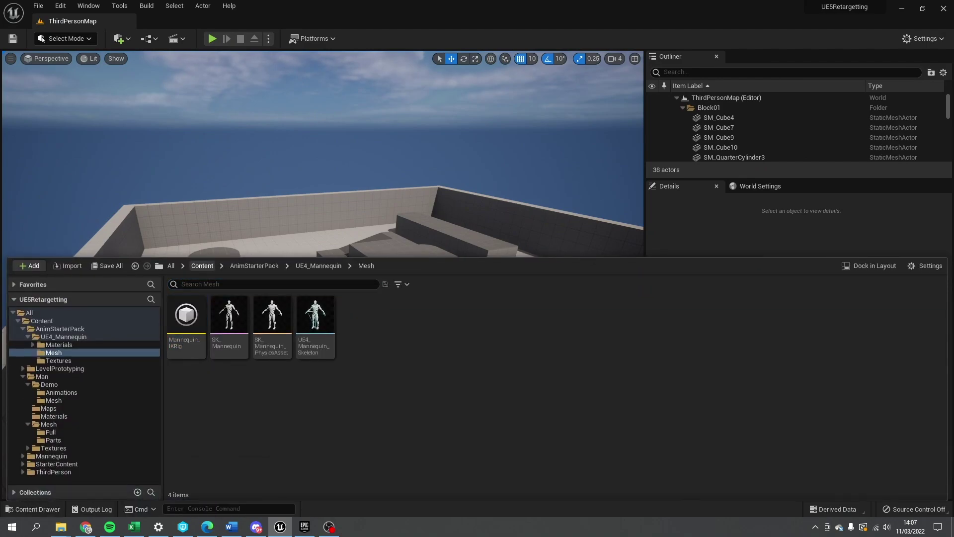
click(41, 320)
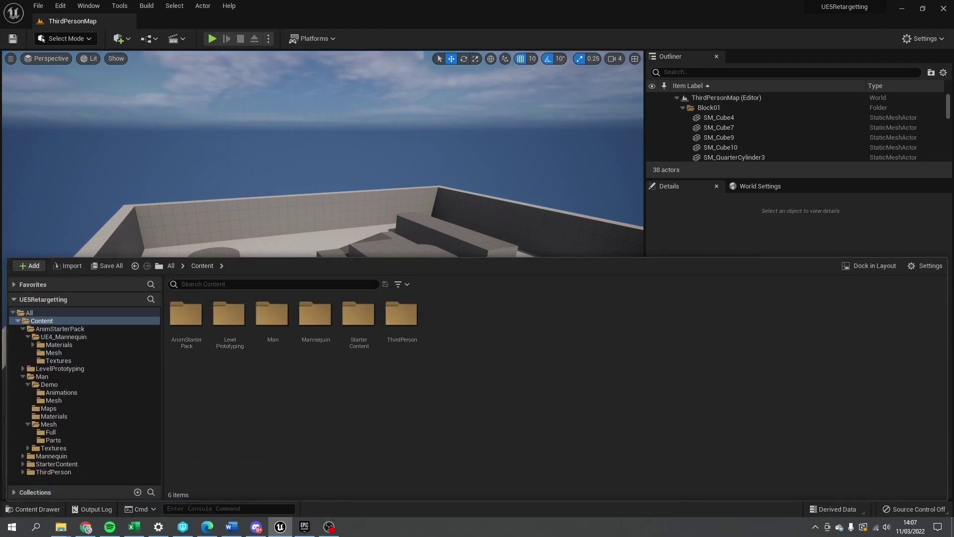
right_click(451, 372)
mouse_move(493, 343)
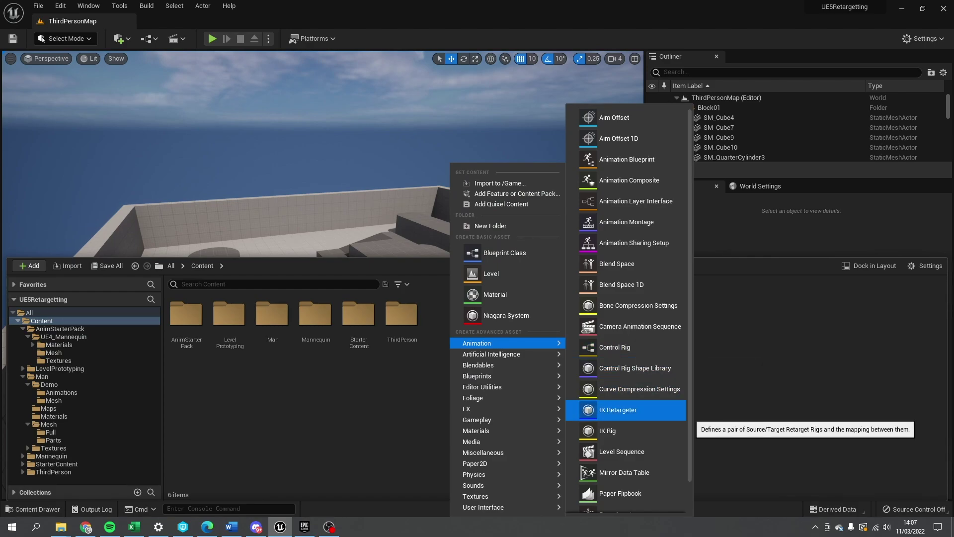
click(618, 410)
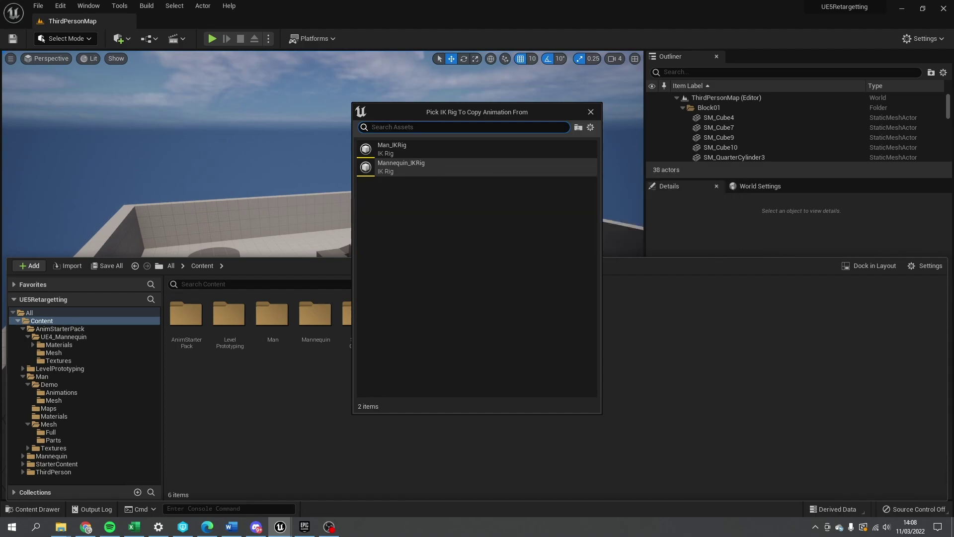
click(401, 166)
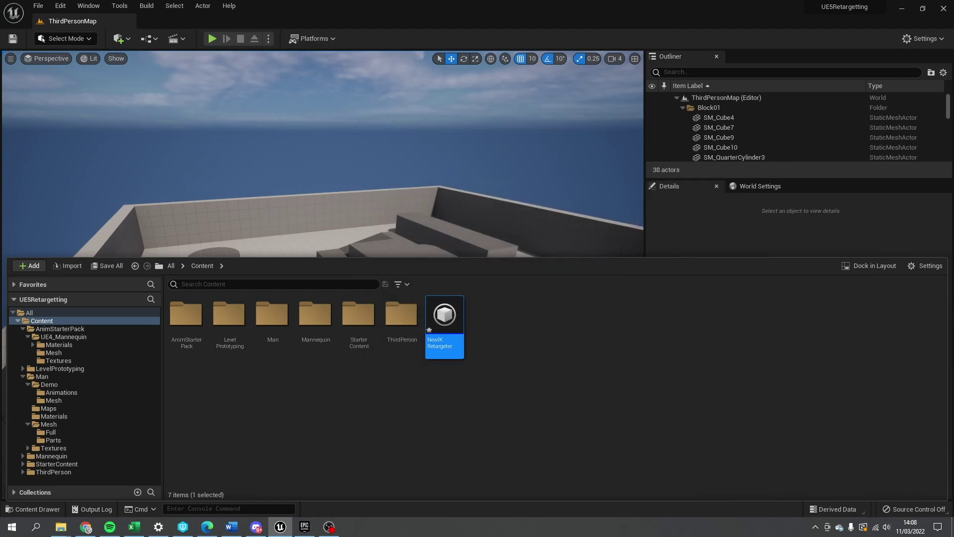
double_click(445, 319)
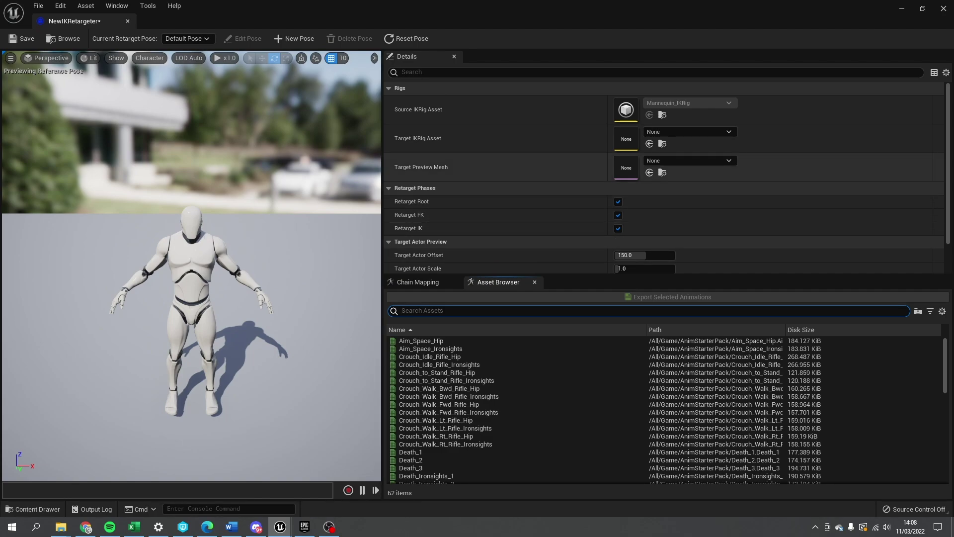
Set Target IKRig Asset to Man_IKRig and keep the Target Actor Offset at 150.
click(705, 131)
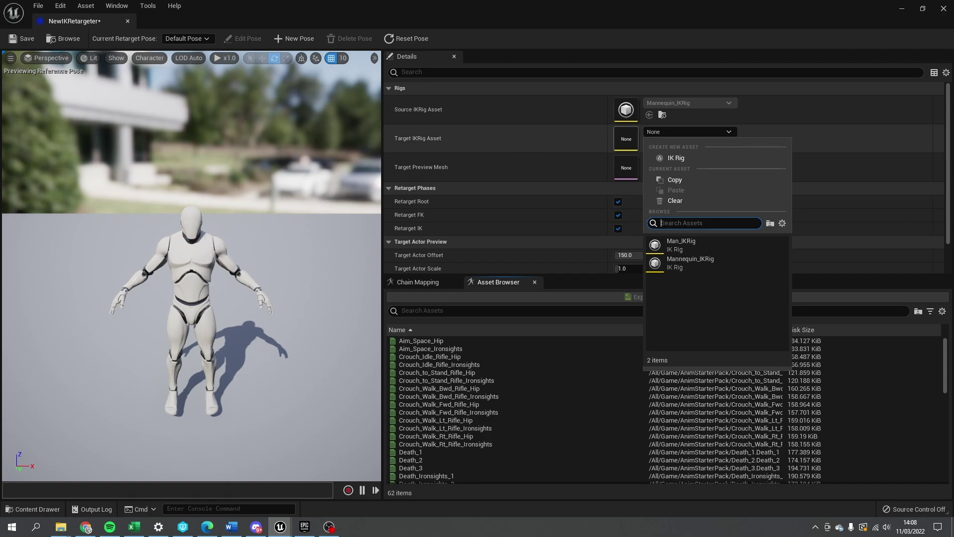
click(681, 245)
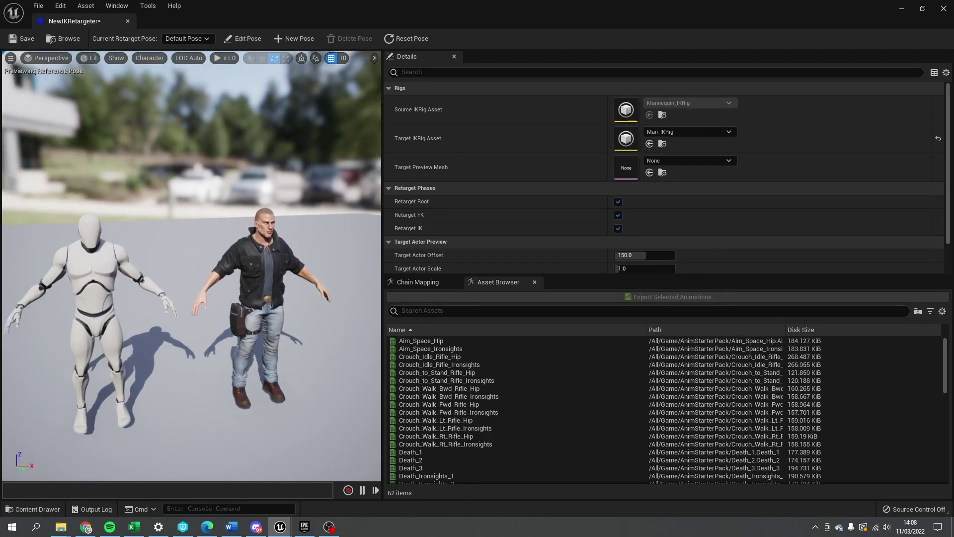
scroll(497, 169, down, 1)
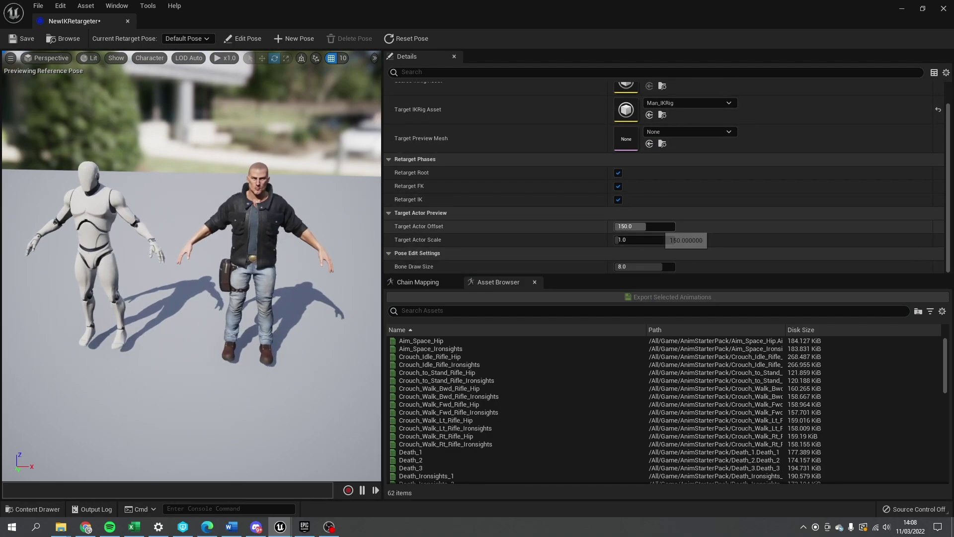
drag(644, 226, 667, 255)
click(938, 226)
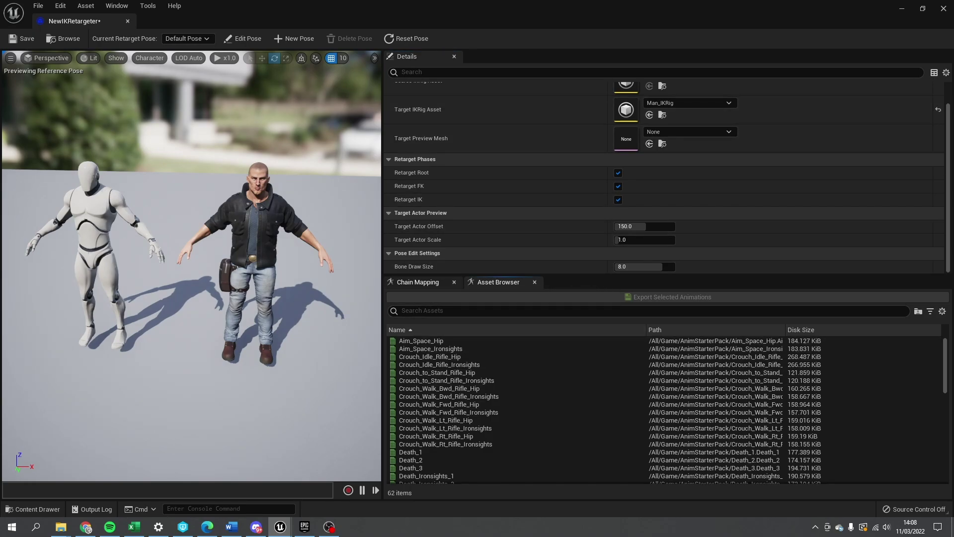
click(417, 282)
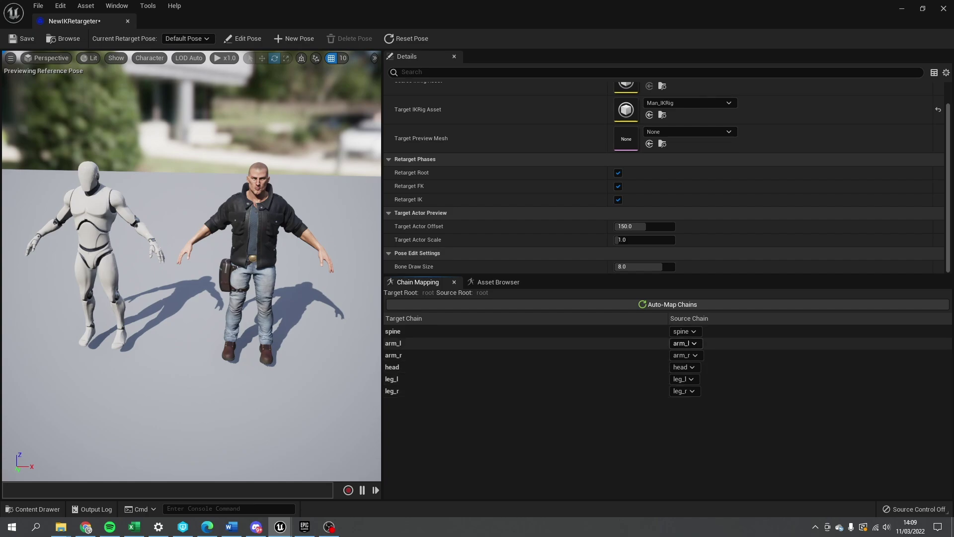
click(685, 331)
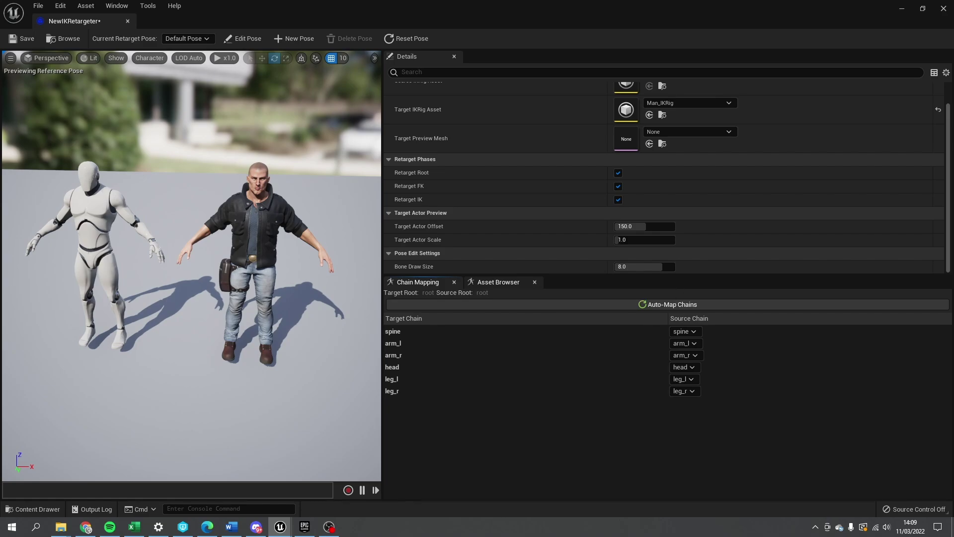
click(497, 282)
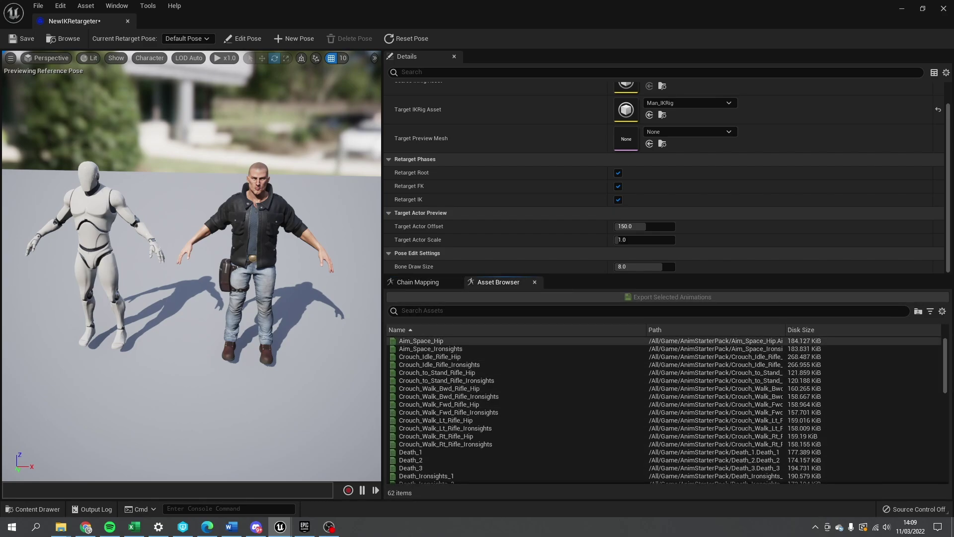
Preview Aim_Space_Hip, three crouch animations and Death_2, then open Man_IKRig.
click(421, 341)
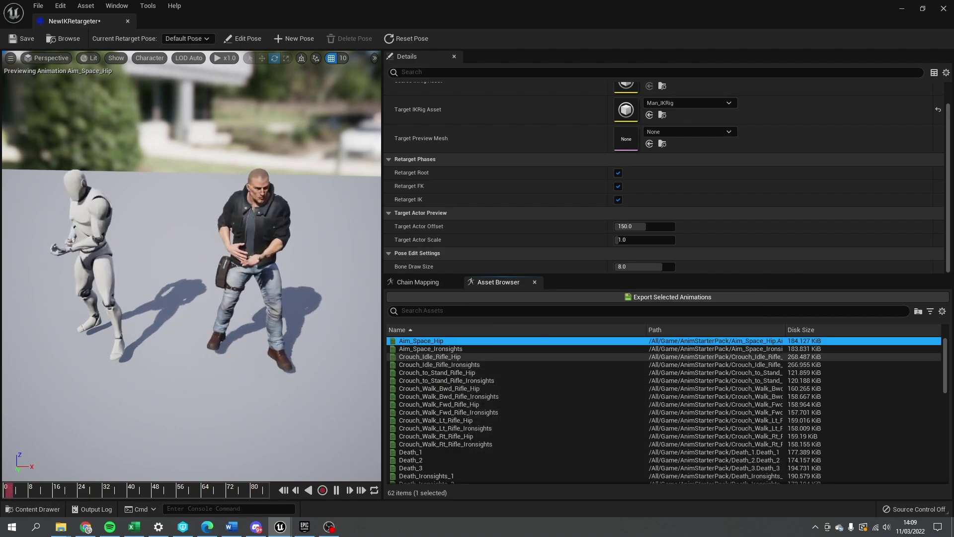
click(437, 356)
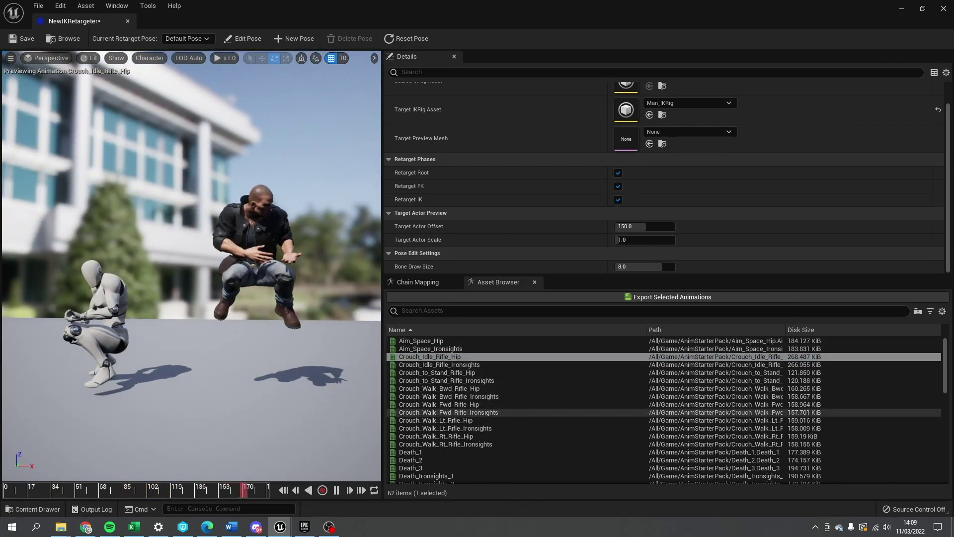
click(462, 364)
click(437, 397)
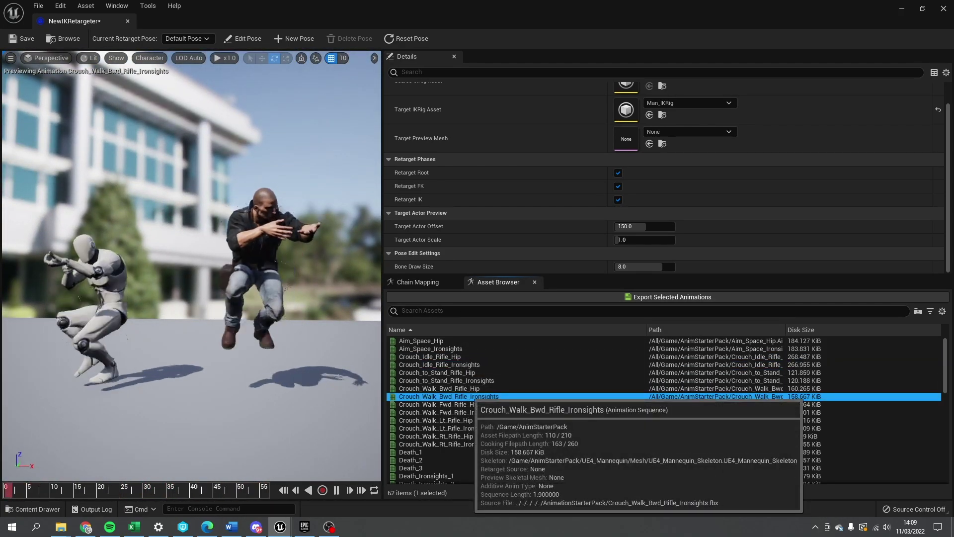
click(411, 460)
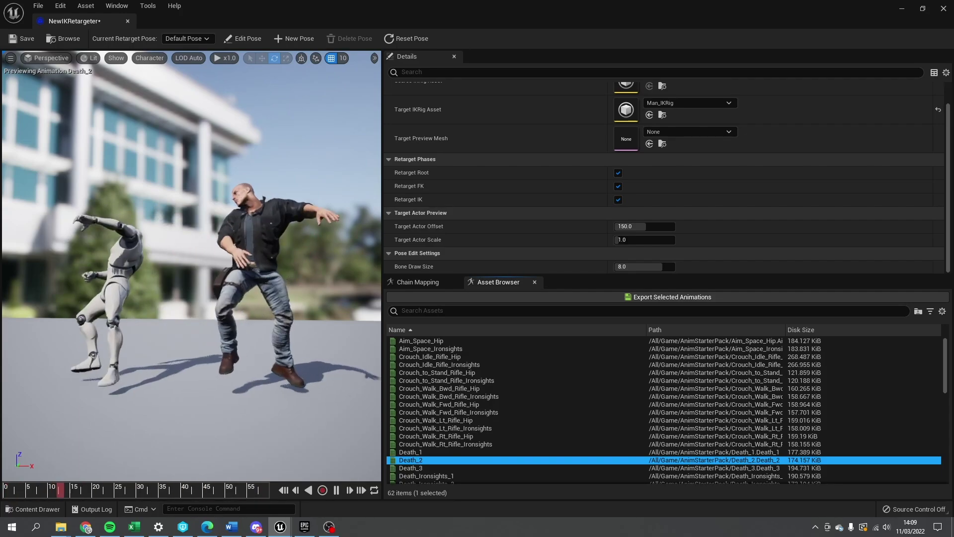
scroll(626, 124, up, 1)
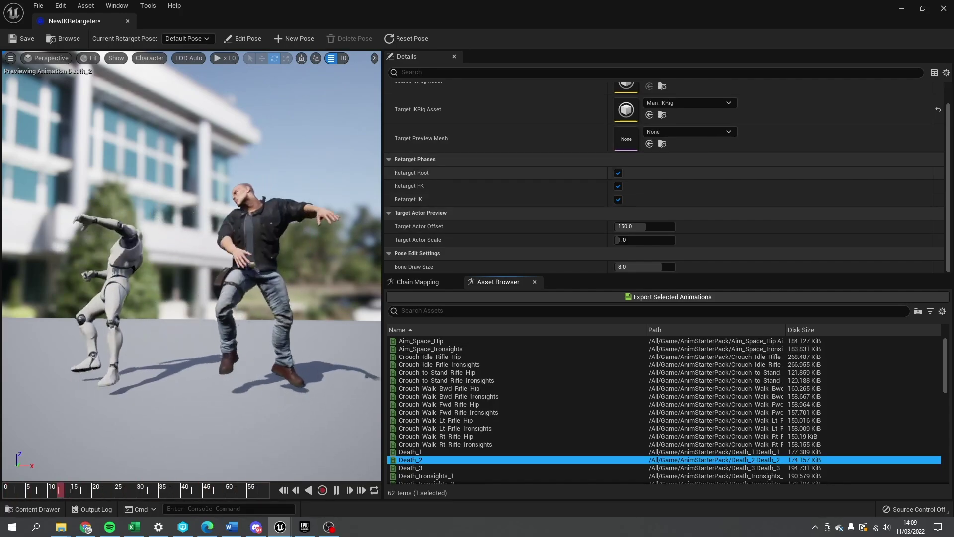
double_click(625, 132)
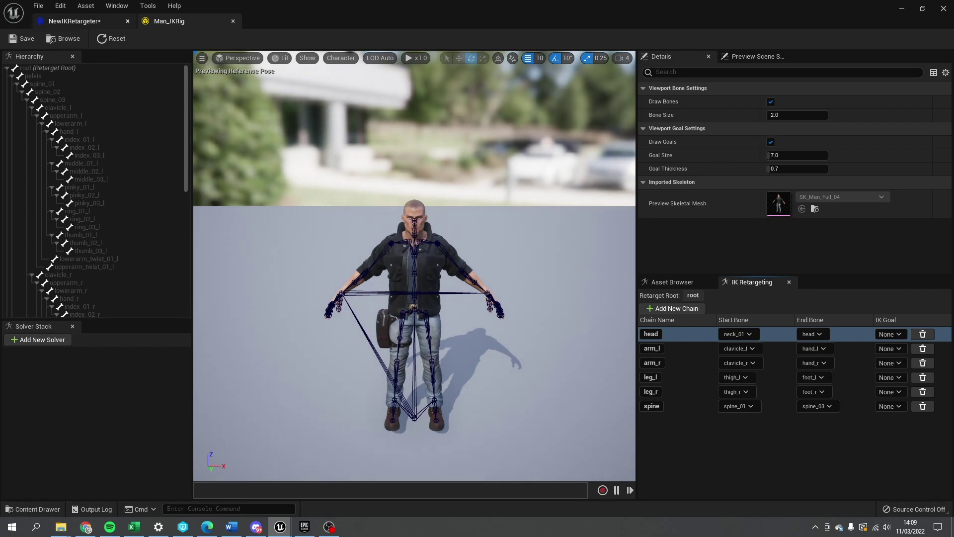
In Mannequin_IKRig, set pelvis as the retarget root.
click(74, 21)
double_click(627, 110)
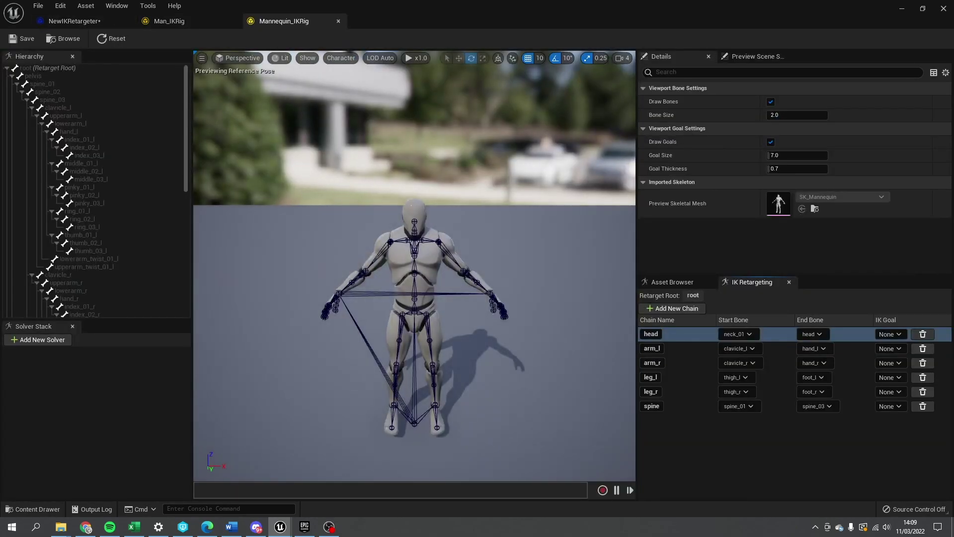
click(55, 76)
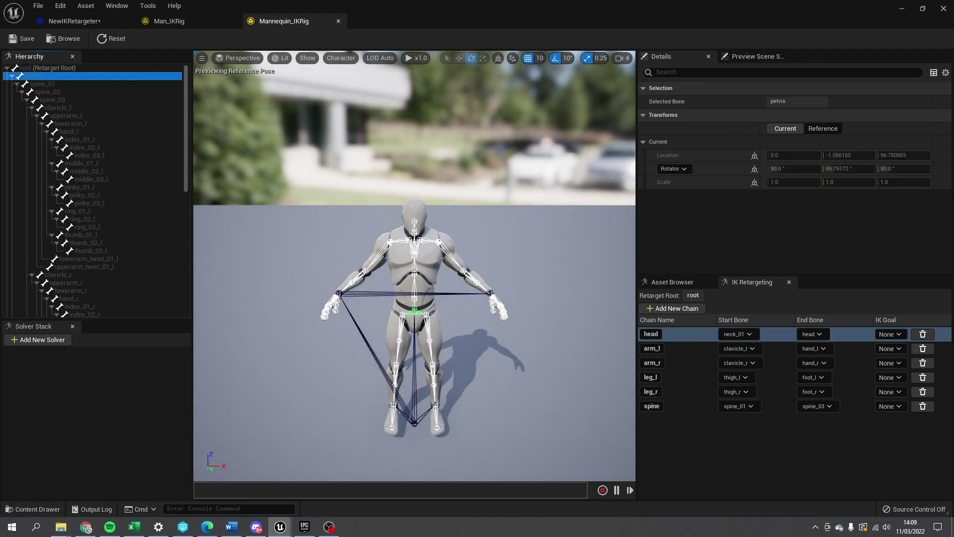
right_click(56, 78)
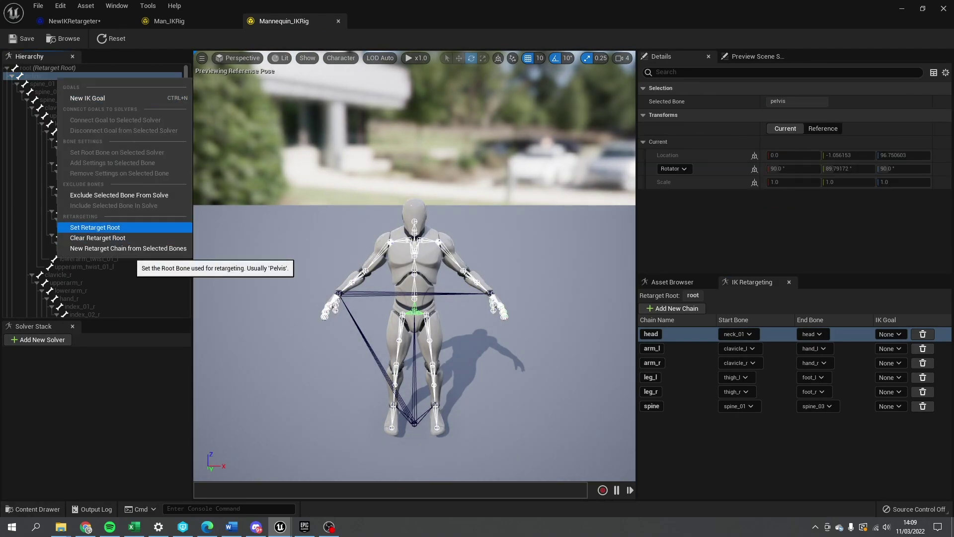
click(95, 227)
Set pelvis as Man_IKRig's retarget root, save, and return to the retargeter.
click(182, 21)
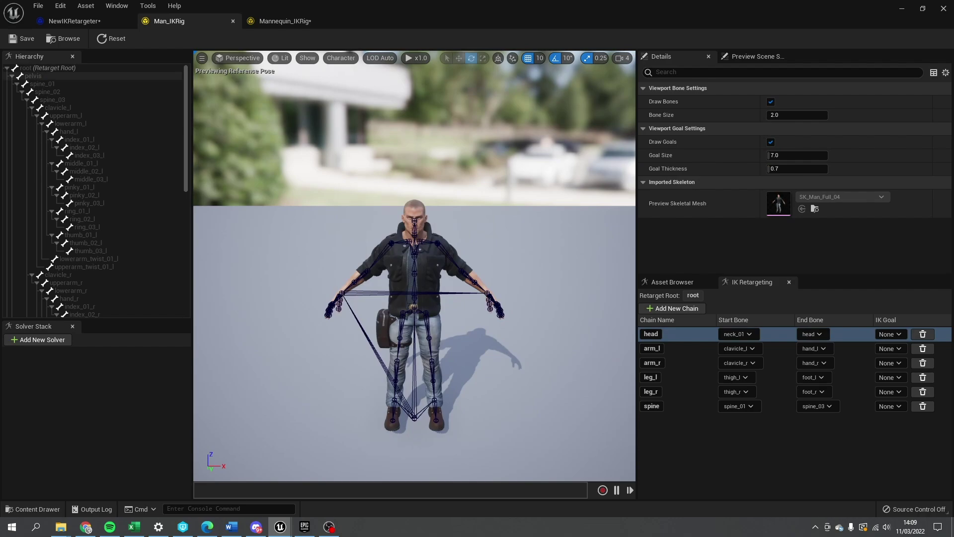
right_click(55, 76)
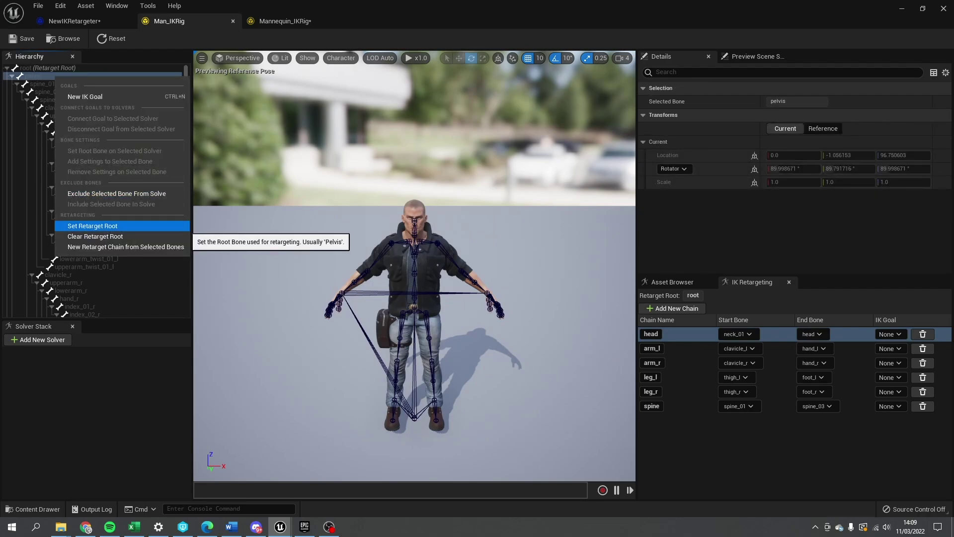
click(93, 226)
click(22, 38)
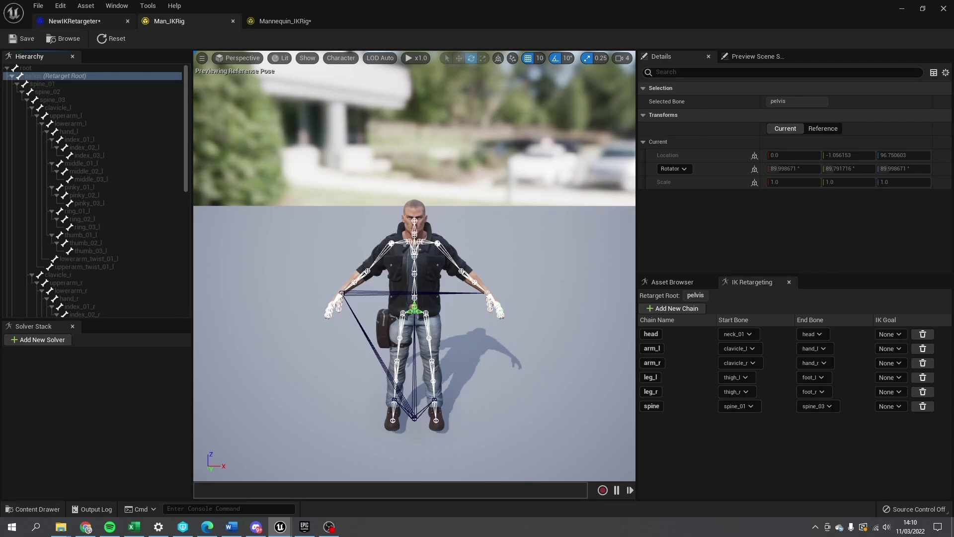
click(75, 21)
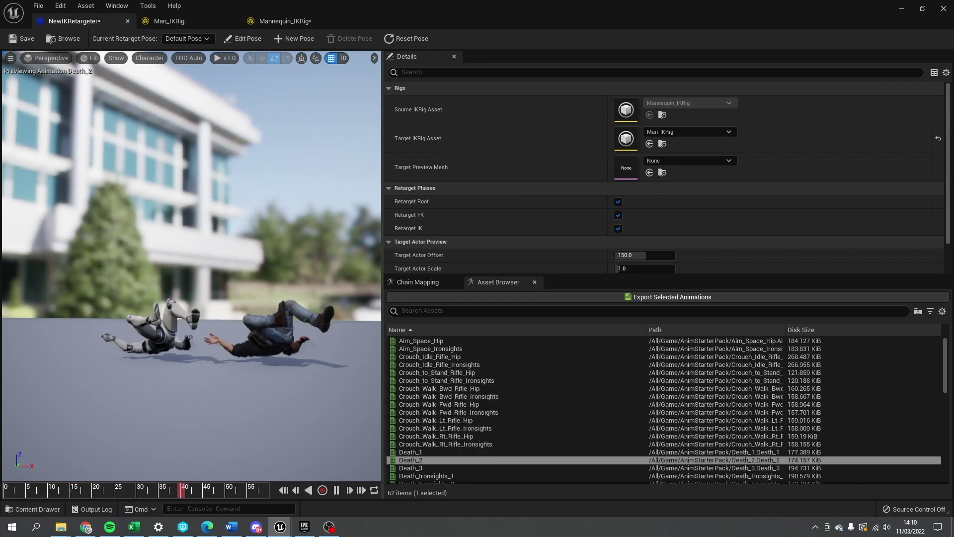
Preview Fire_Rifle_Ironsights, Hit_React_1 and Jog_Fwd_Rifle from several viewport angles.
drag(189, 223, 189, 174)
scroll(666, 408, down, 5)
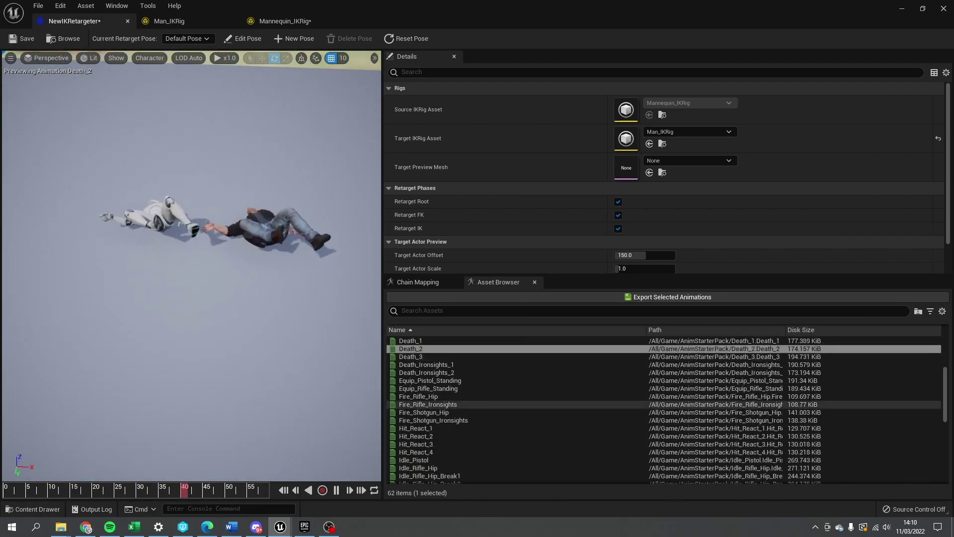
click(428, 404)
click(418, 428)
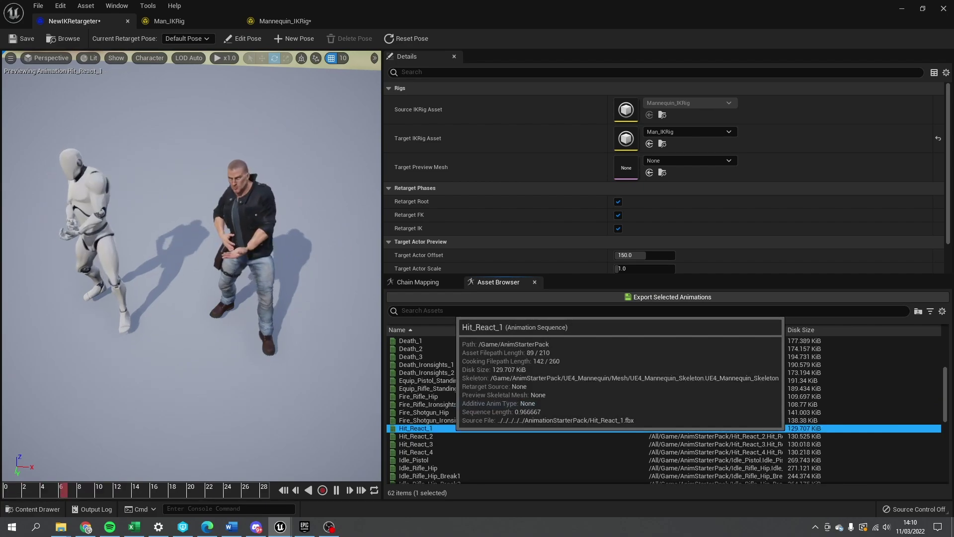
drag(199, 199, 198, 249)
scroll(420, 444, down, 3)
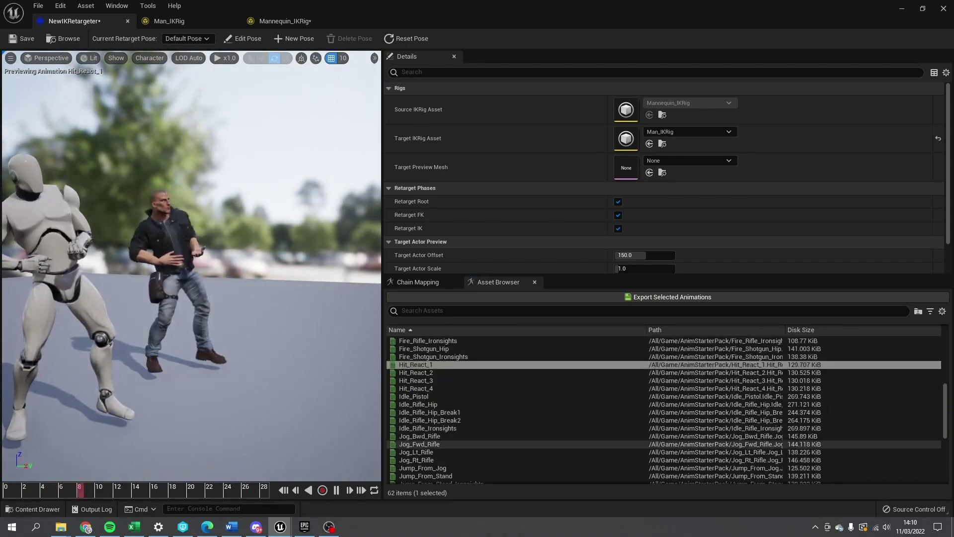
scroll(420, 444, down, 4)
click(420, 365)
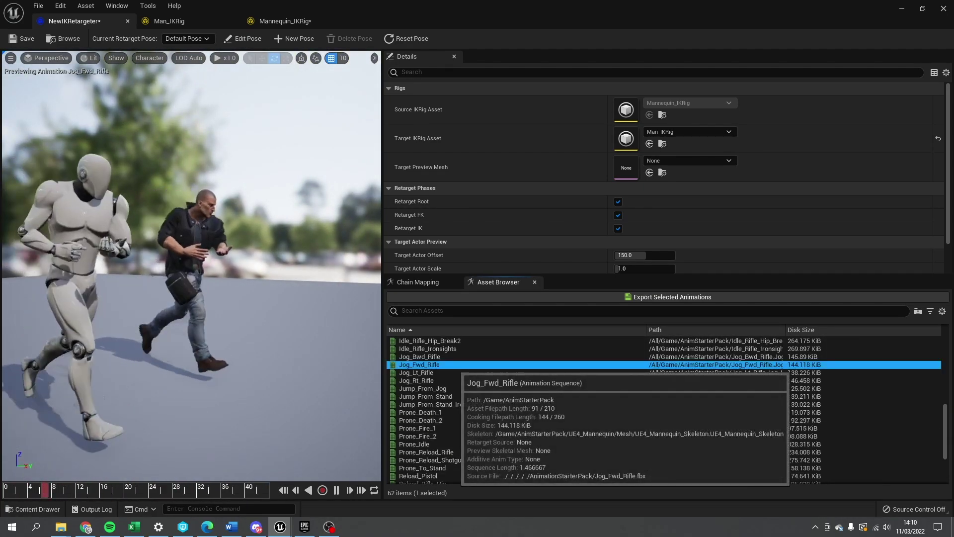
drag(199, 248, 69, 248)
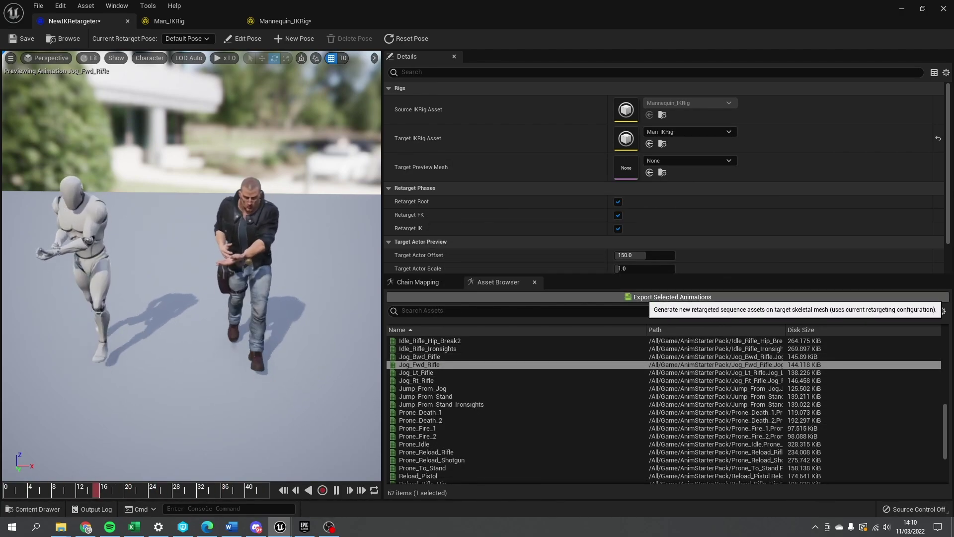
Export Jog_Fwd_Rifle into Content as Jog_Fwd_Rifle_Retargeted and inspect the new asset.
click(666, 297)
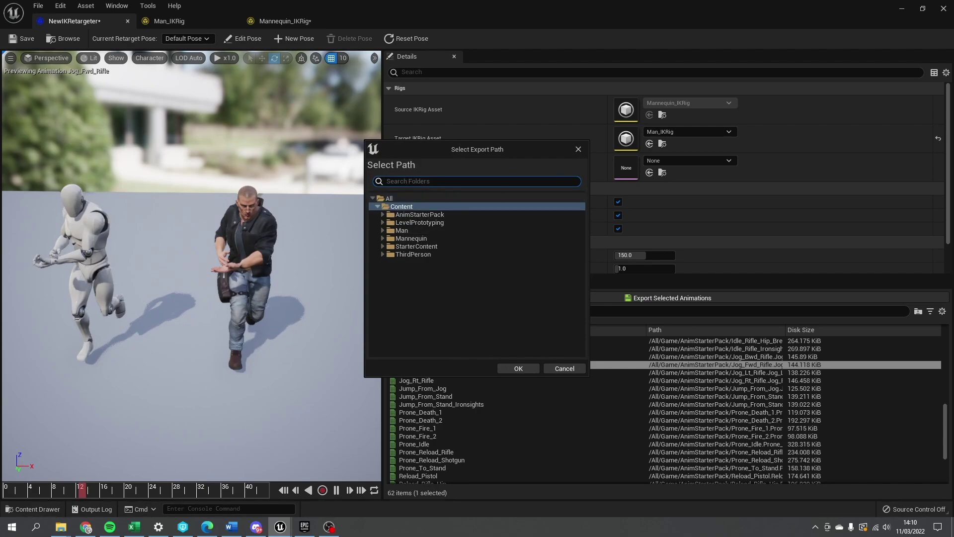
click(389, 199)
click(402, 206)
click(518, 369)
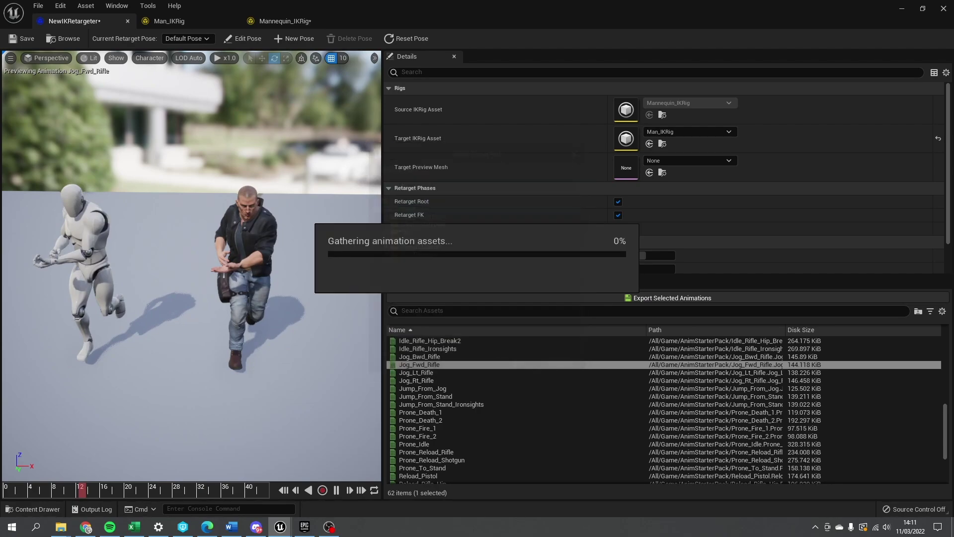
double_click(605, 192)
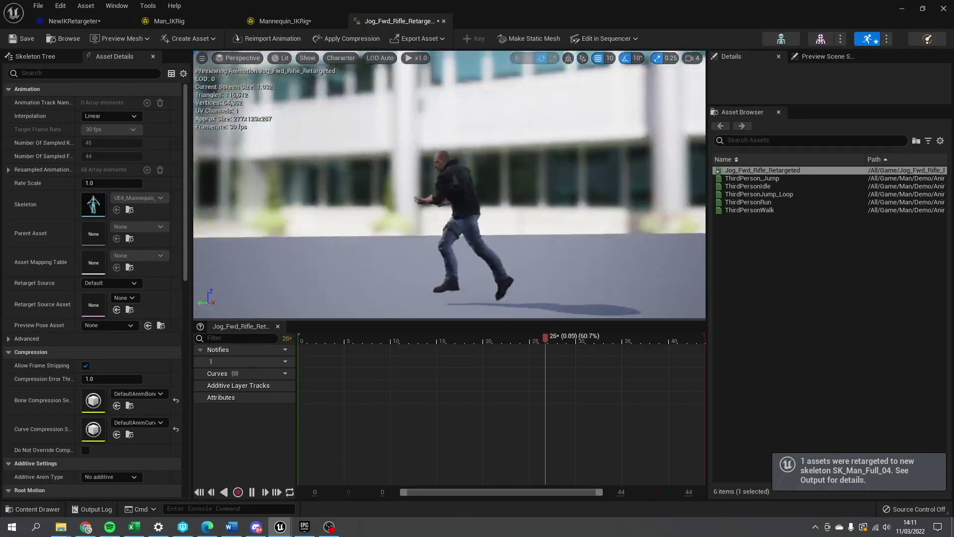
click(75, 21)
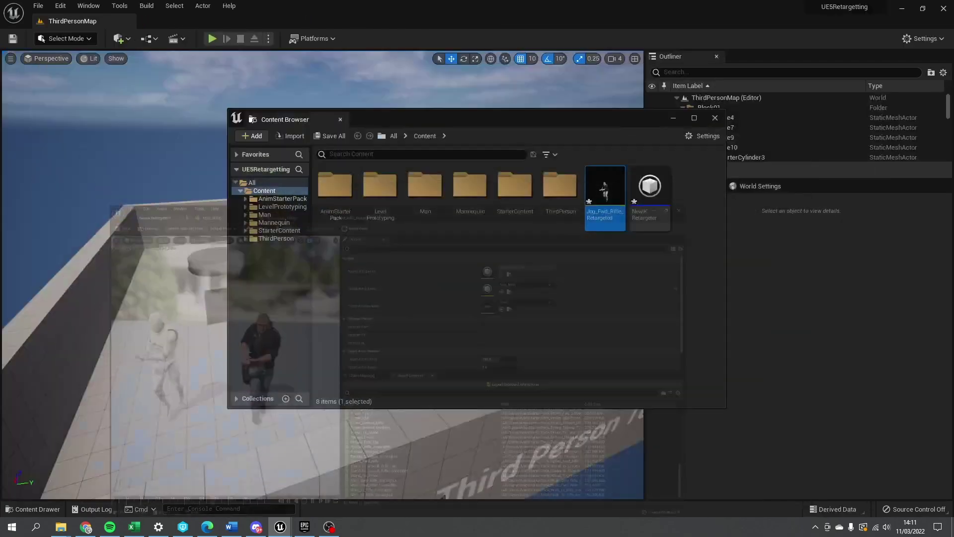
Start Duplicate and Retarget on Death_Ironsights_2 in the AnimStarterPack folder.
double_click(335, 184)
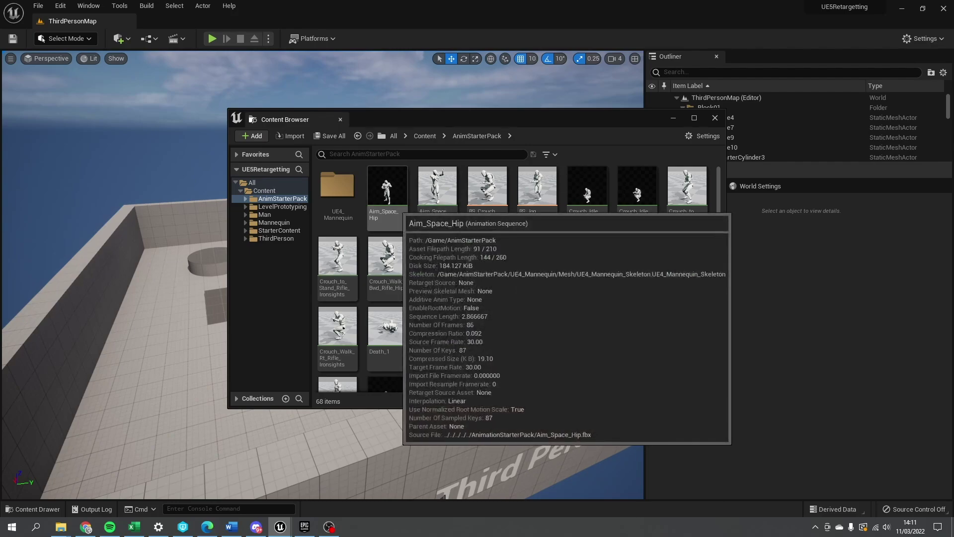
scroll(584, 338, down, 2)
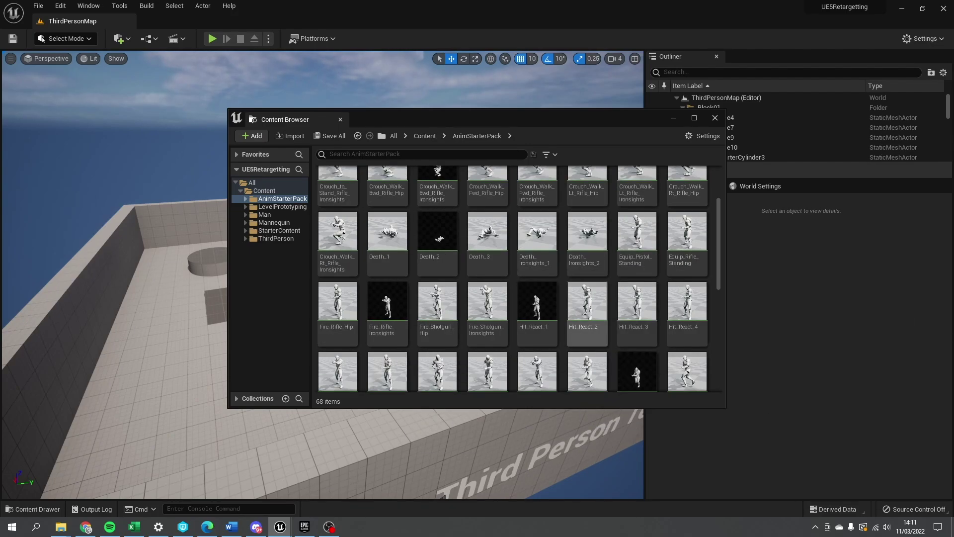
right_click(582, 236)
mouse_move(647, 177)
mouse_move(646, 241)
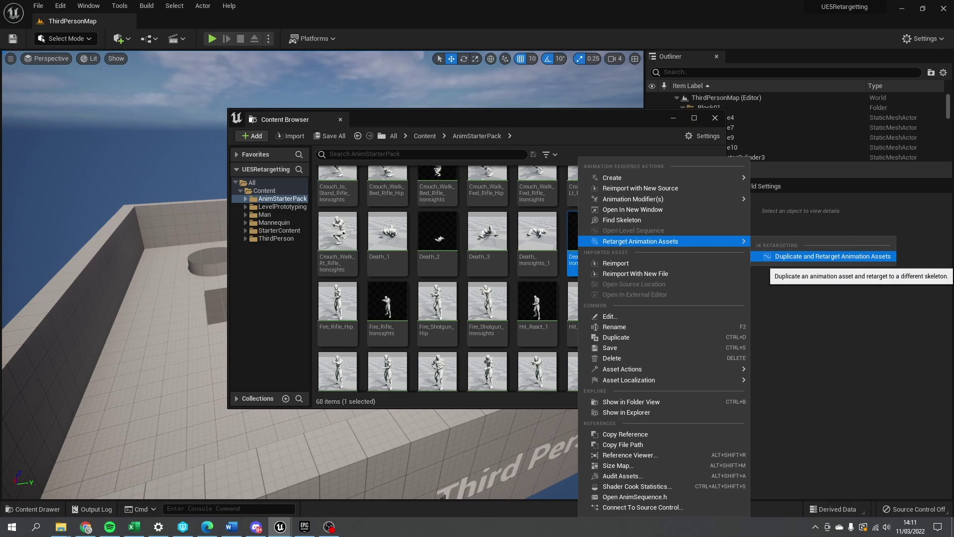
click(796, 256)
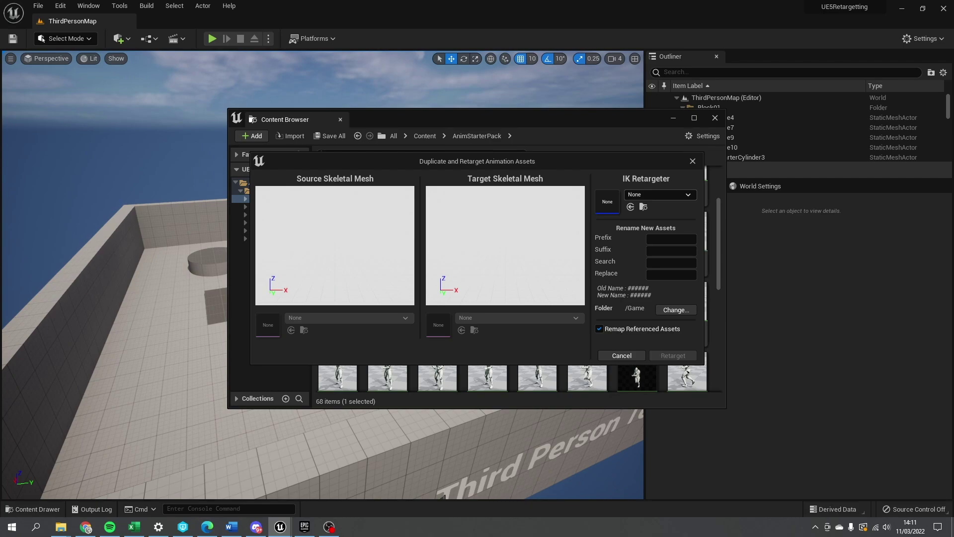
Retarget it through NewIKRetargeter and open the resulting animation.
click(660, 195)
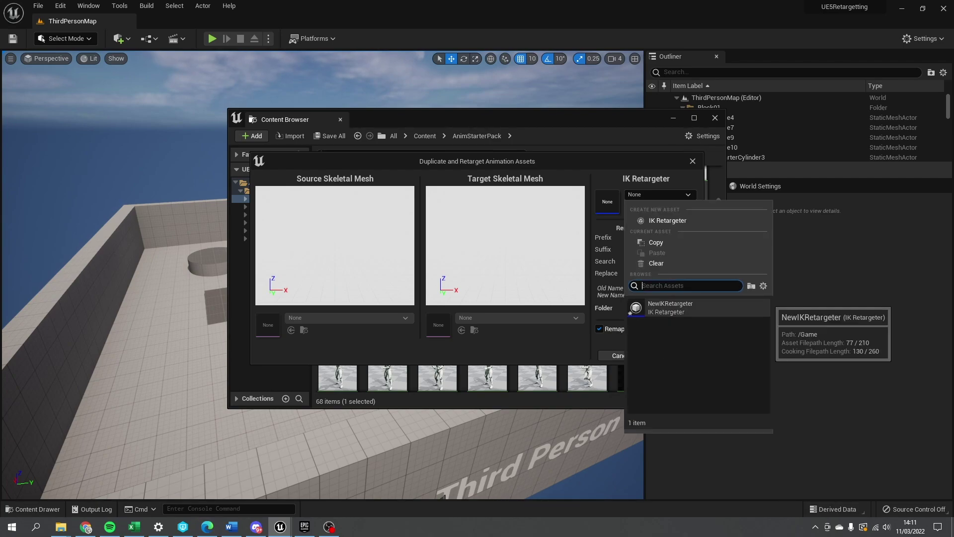
click(666, 307)
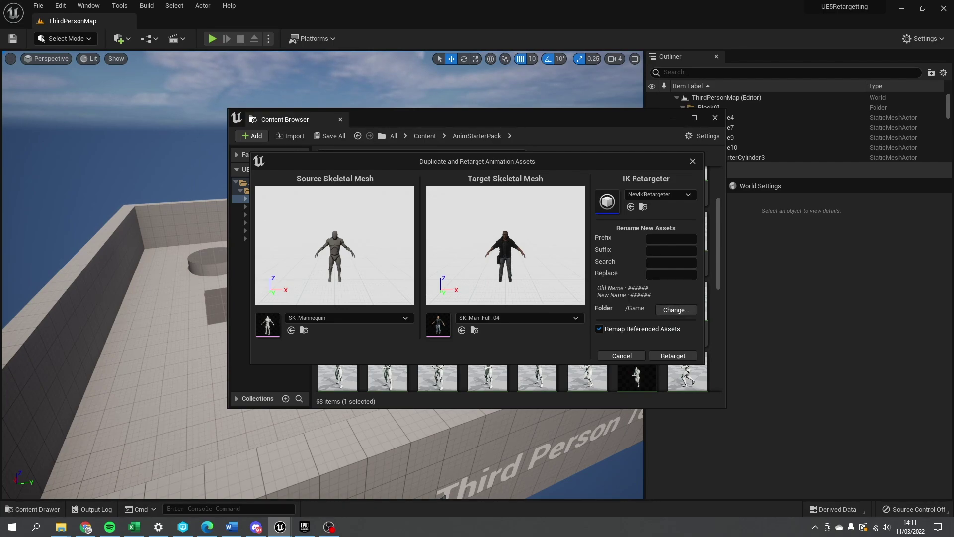
click(673, 355)
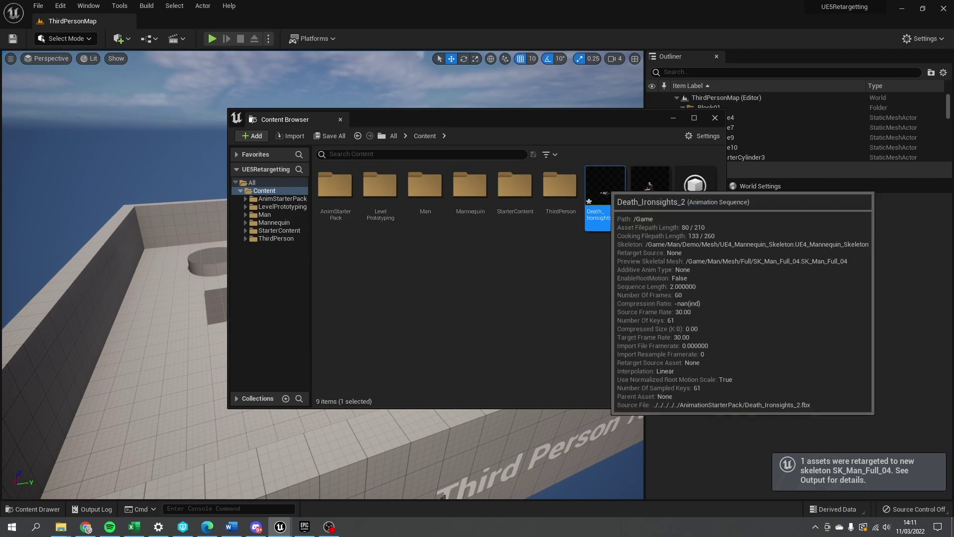
double_click(603, 201)
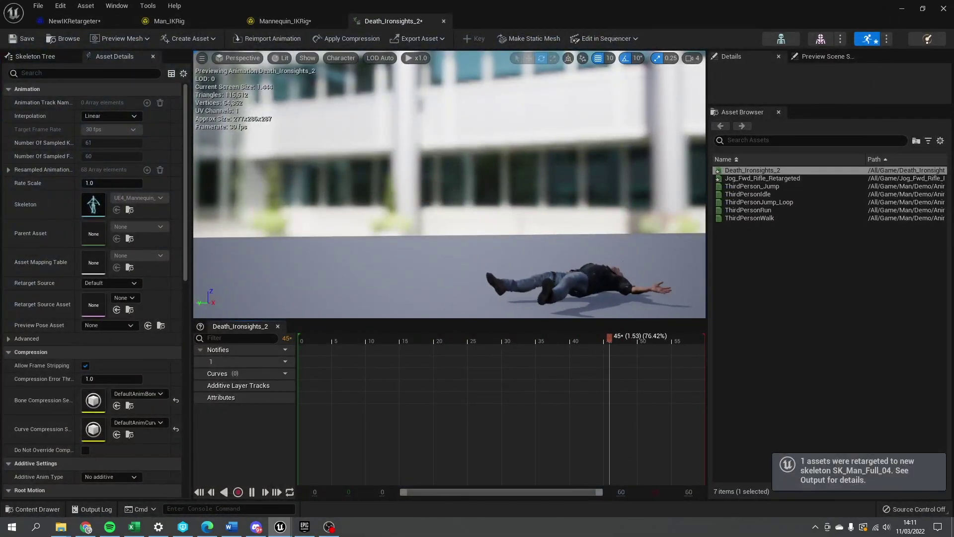